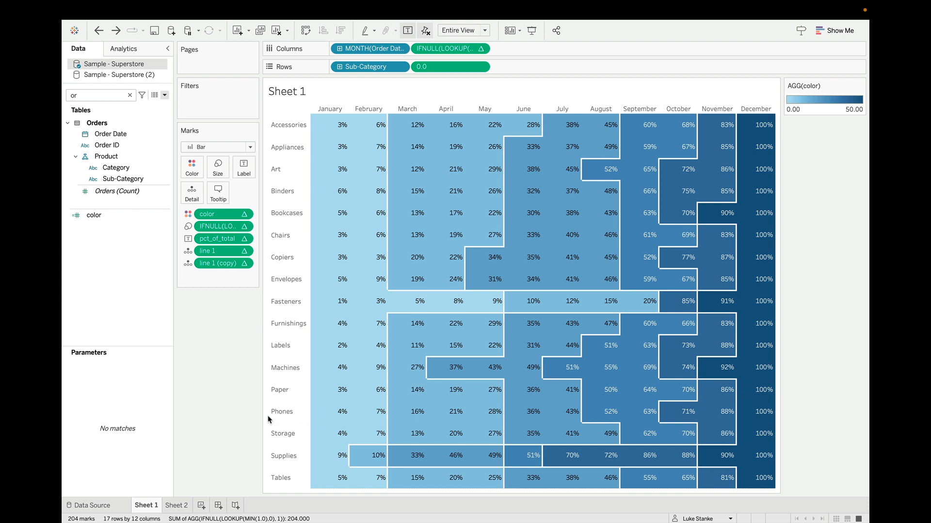
- Switch to Sheet 2, search the fields for Sub-Category, and place it on Rows
left_click(177, 506)
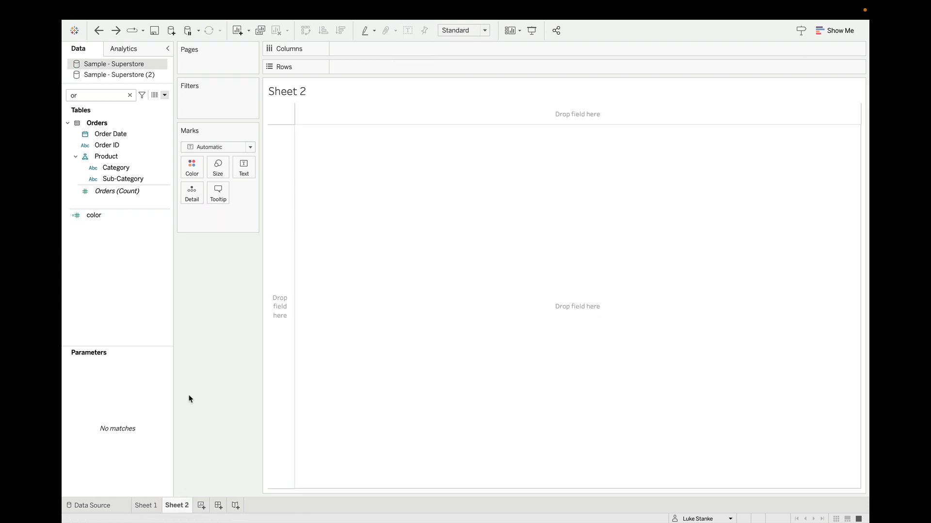
left_click(97, 94)
type("su")
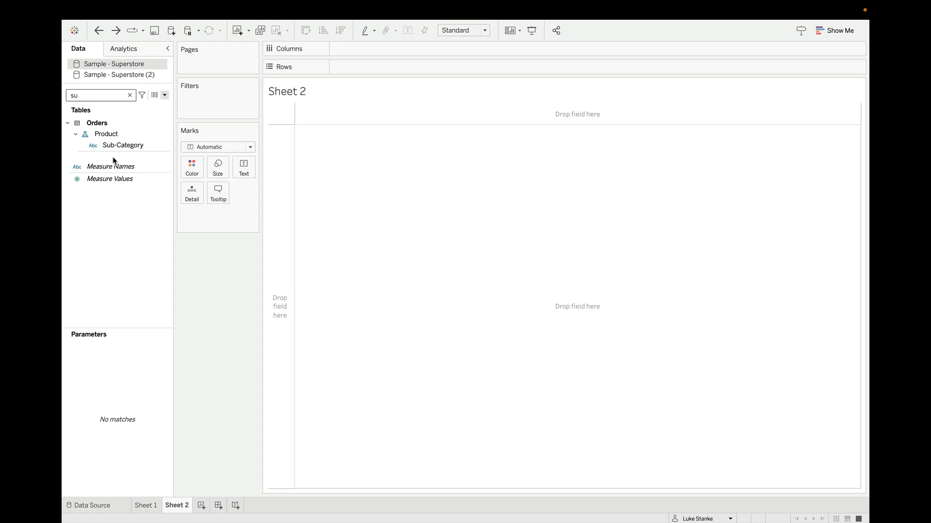
left_click(116, 143)
left_click_drag(116, 144, 381, 66)
- Find the Order Date field, place it on Columns, and set it to the discrete Month date part
double_click(73, 92)
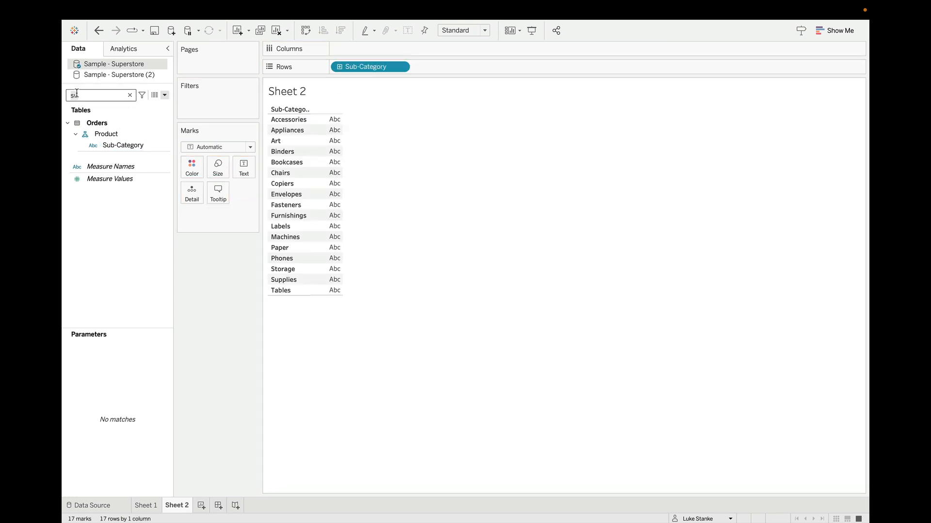
type("or")
left_click(114, 134)
left_click_drag(114, 136, 403, 52)
left_click(401, 50)
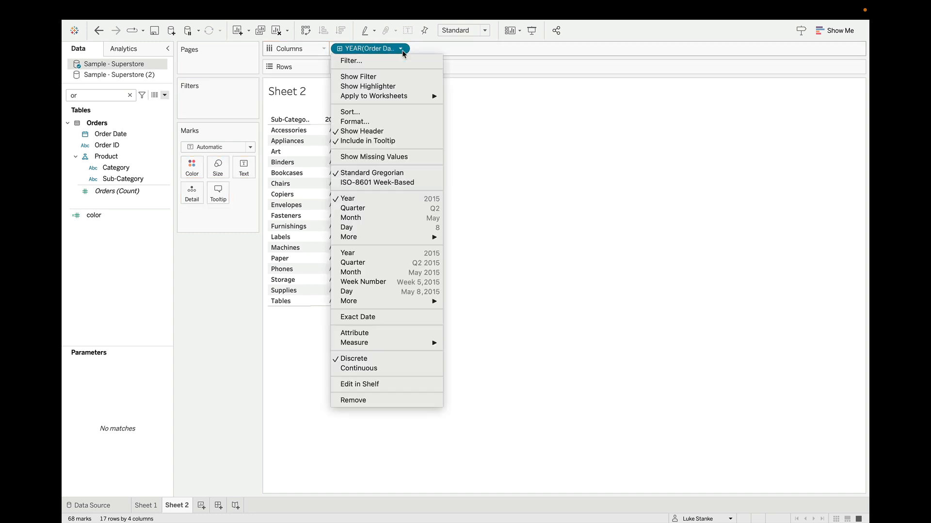
left_click(419, 224)
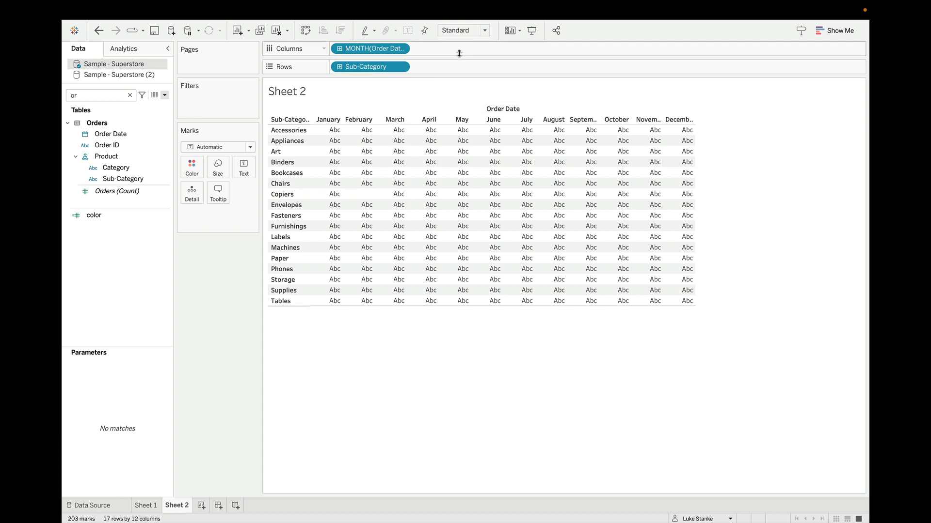
- Fit the sheet to Entire View and set the mark type to Bar
left_click(473, 30)
left_click(471, 66)
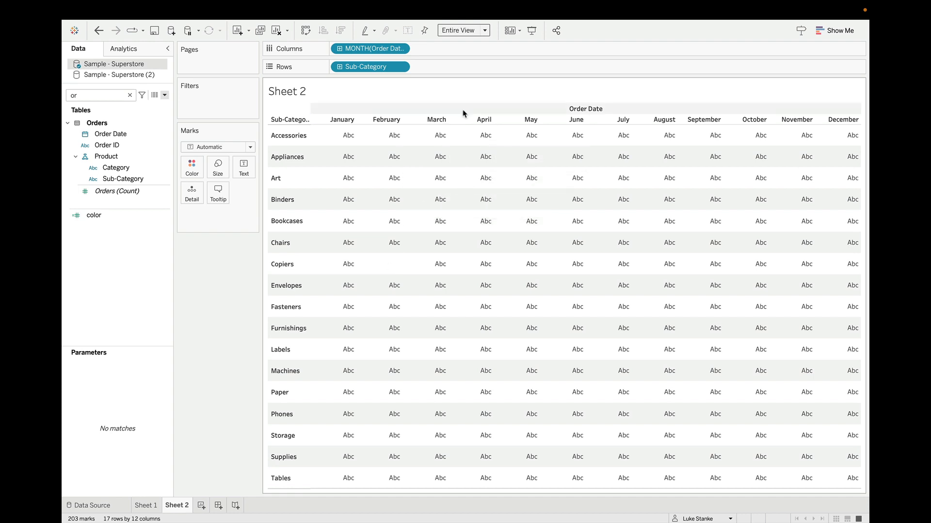
left_click(193, 149)
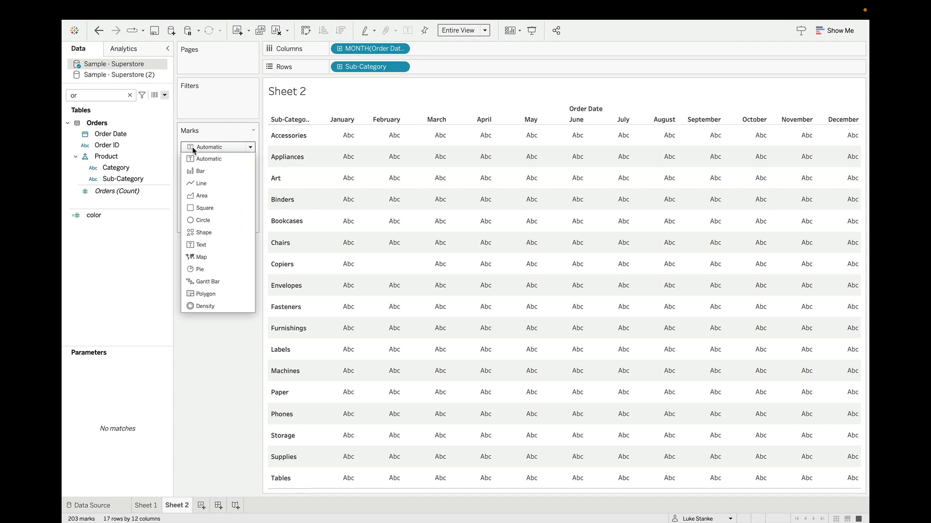
left_click(200, 172)
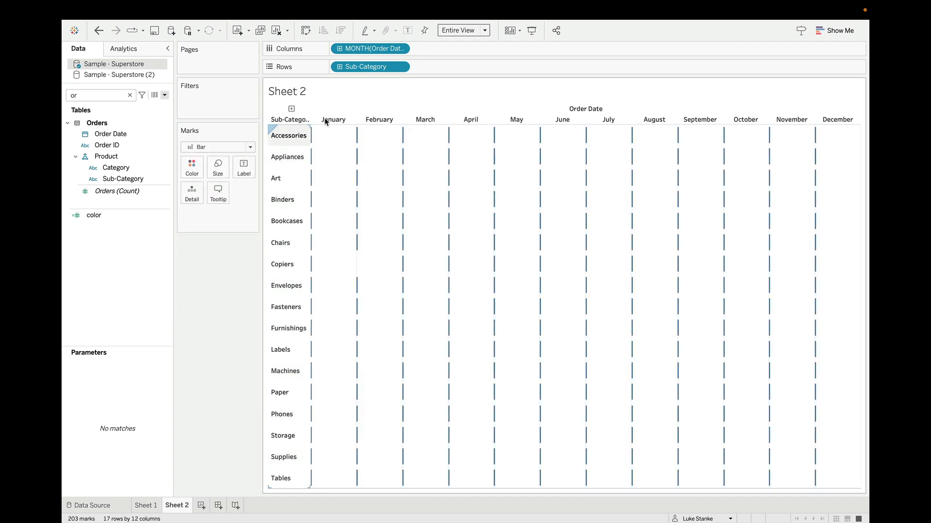
- Add an ad hoc calculation of 0.0 to Rows after Sub-Category and convert it to a dimension
double_click(426, 65)
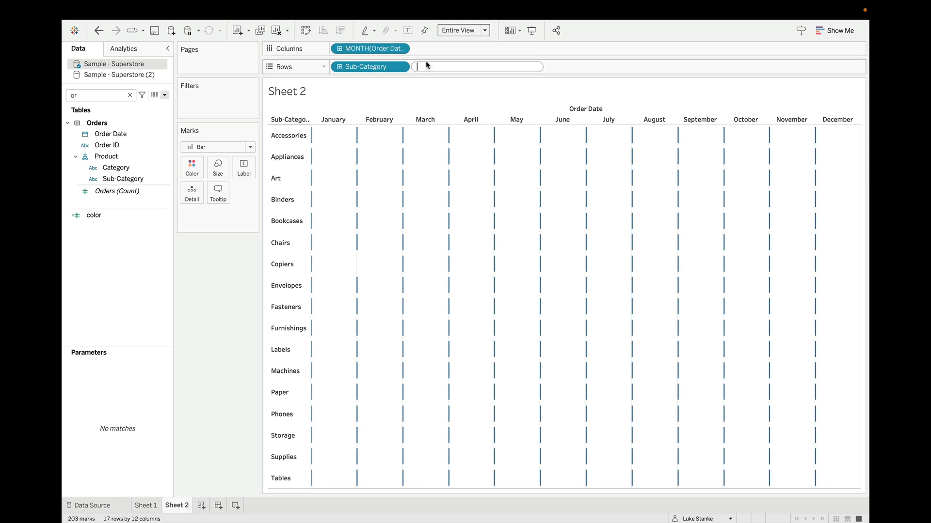
type("0.0")
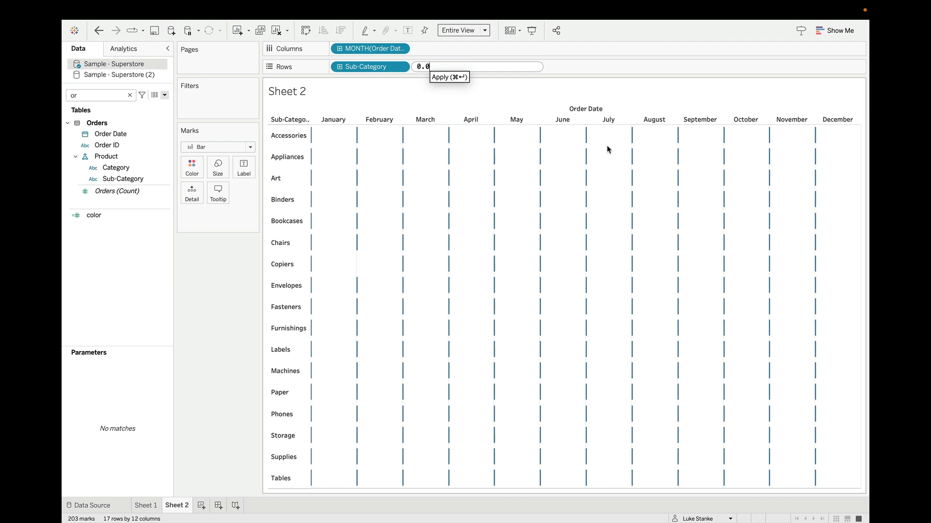
key("Return")
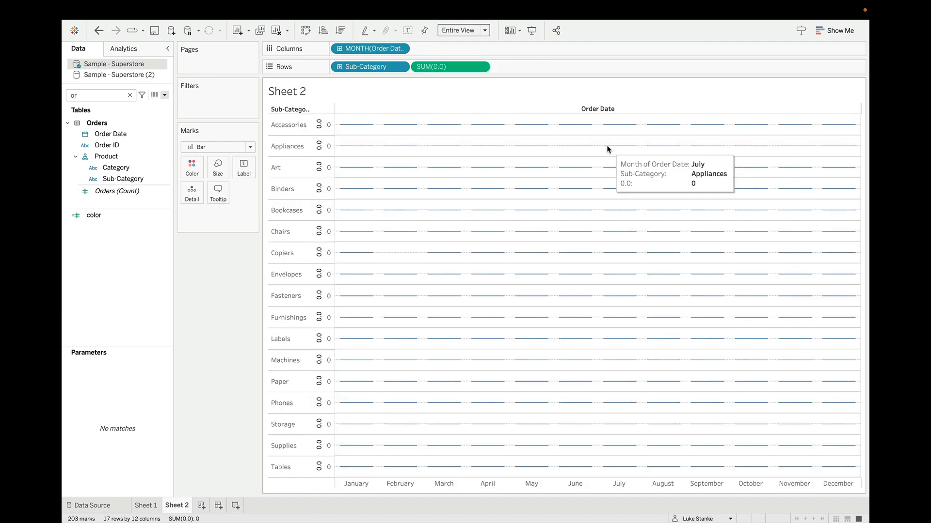
left_click(480, 66)
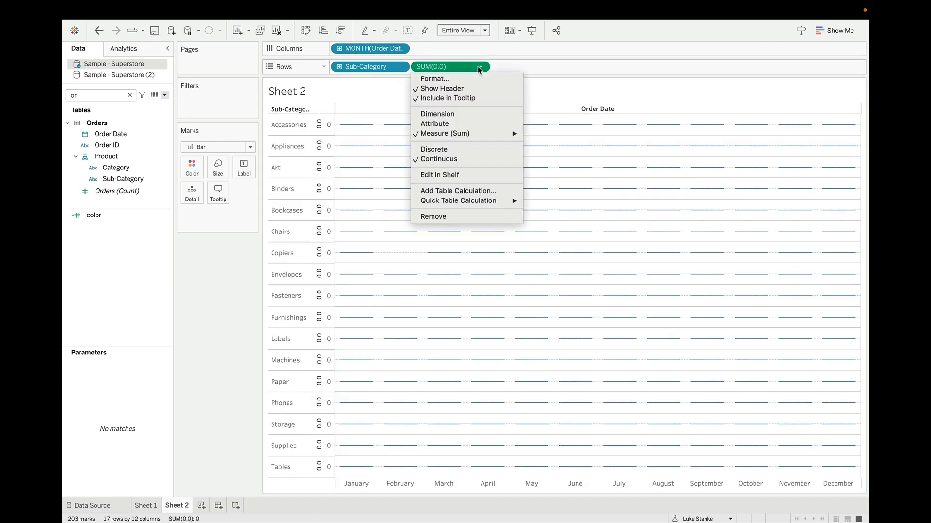
left_click(458, 115)
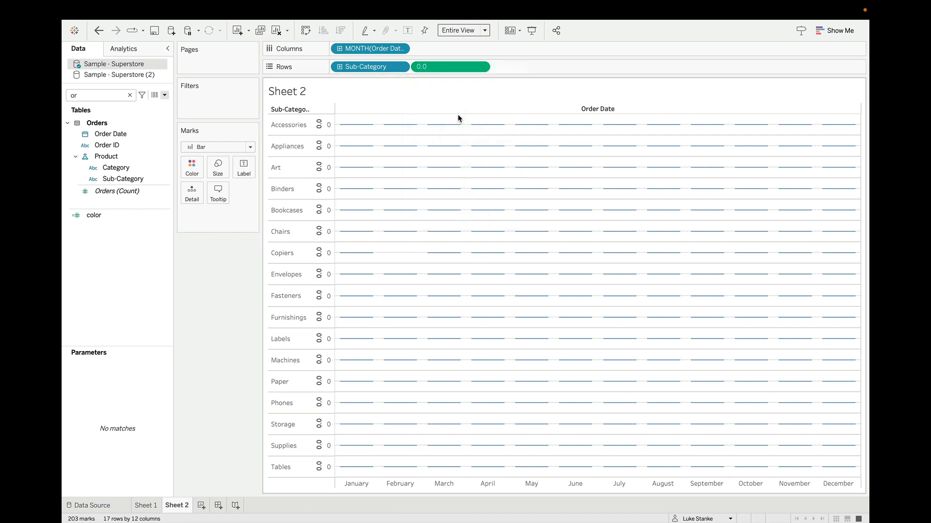
- Add the ad hoc calculation MIN(1.0) to Columns after the Order Date month
double_click(445, 47)
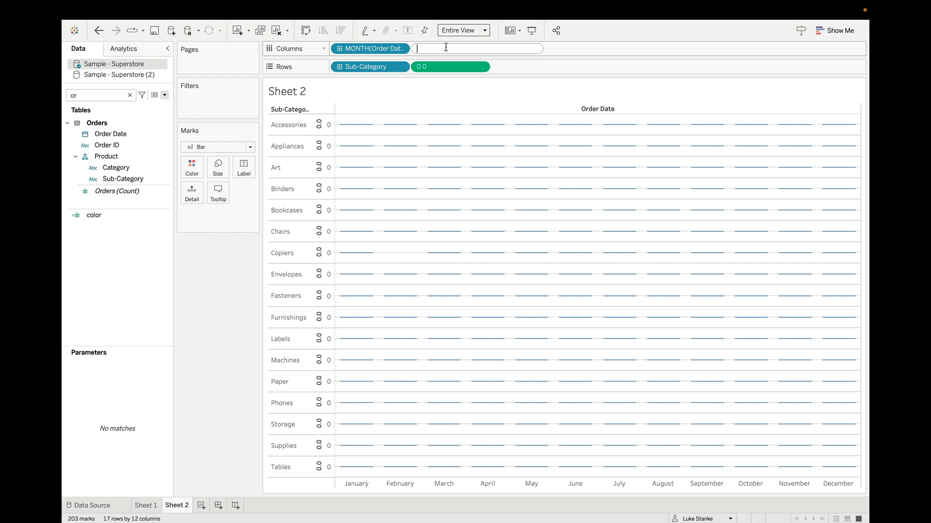
type("MIN(")
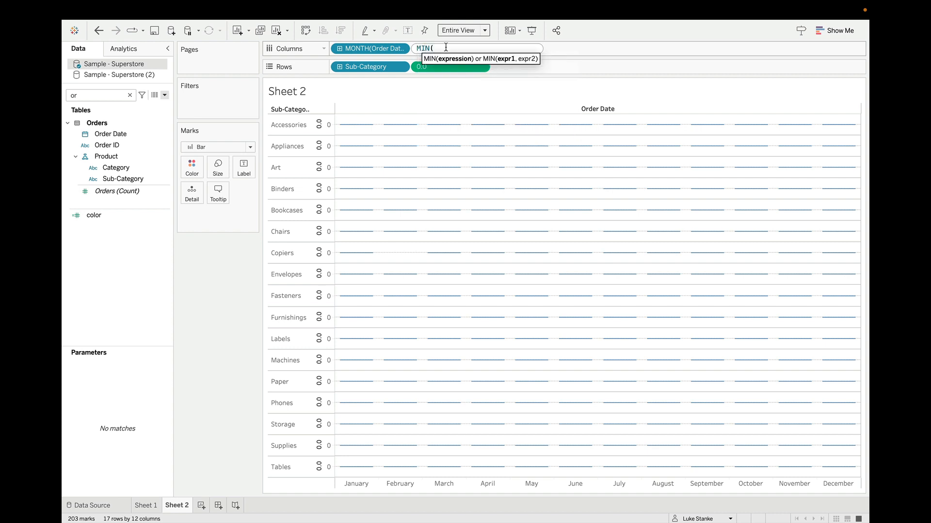
type("1.0)")
key("Return")
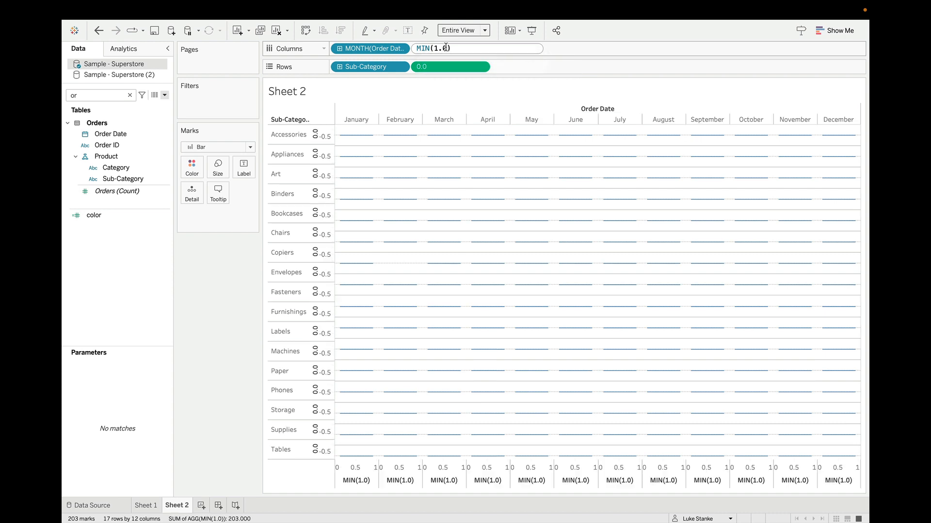
mouse_move(341, 131)
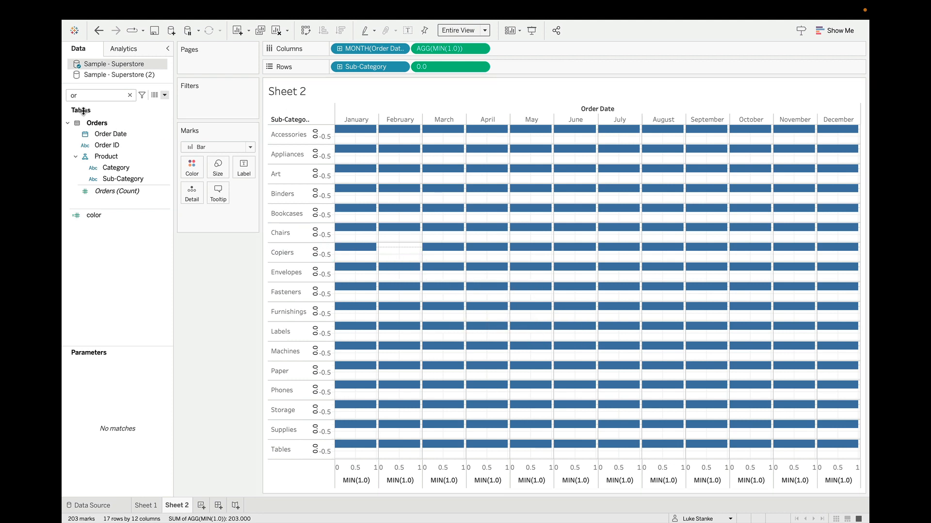
- Clear the field search and start a new calculated field with RUNNING_SUM(SUM([Sales])) followed by a division sign
double_click(106, 96)
key("BackSpace")
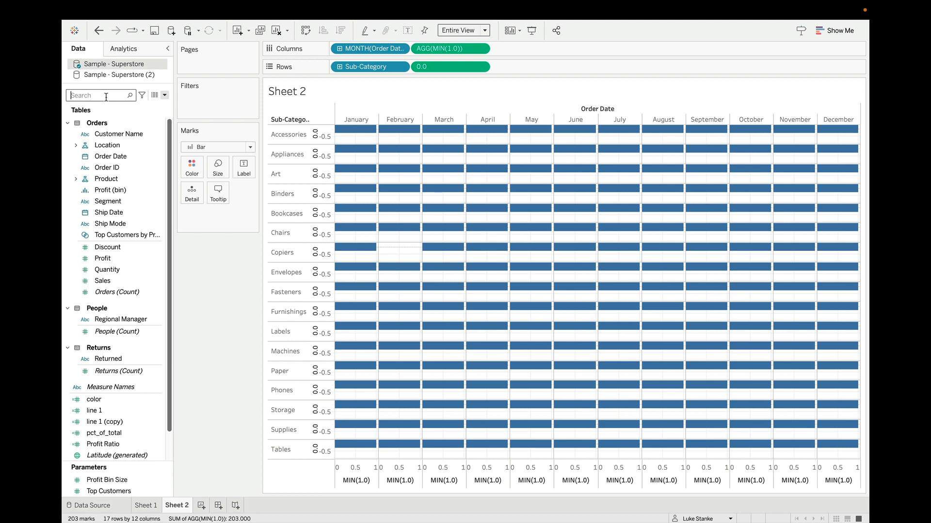
left_click(165, 95)
left_click(162, 107)
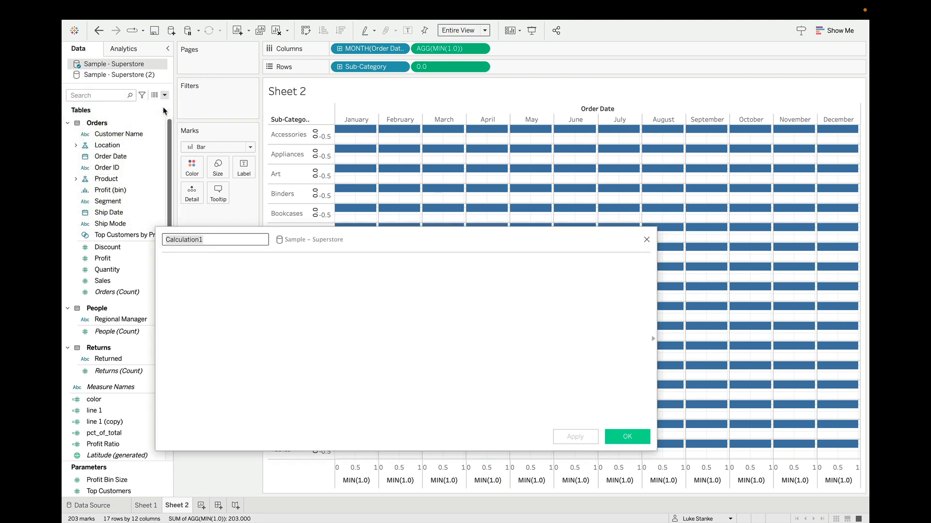
left_click(328, 350)
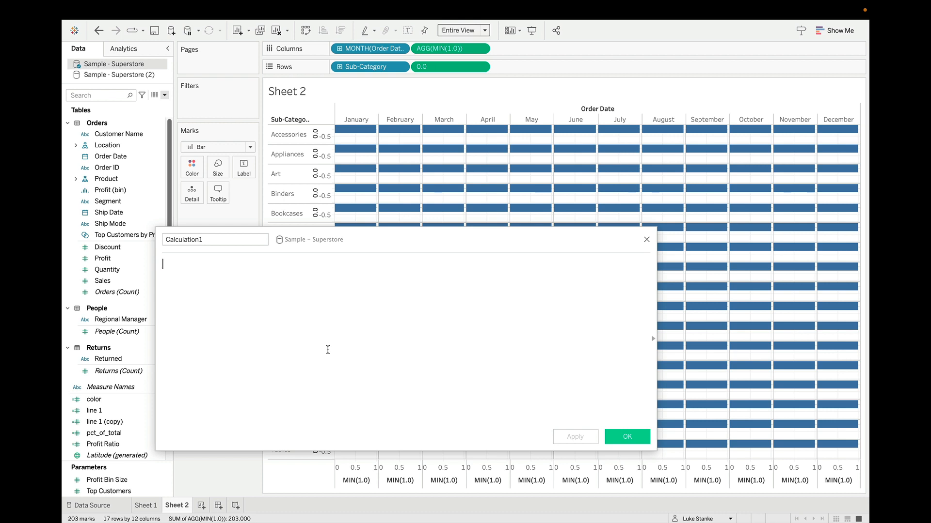
type("RUNNIN")
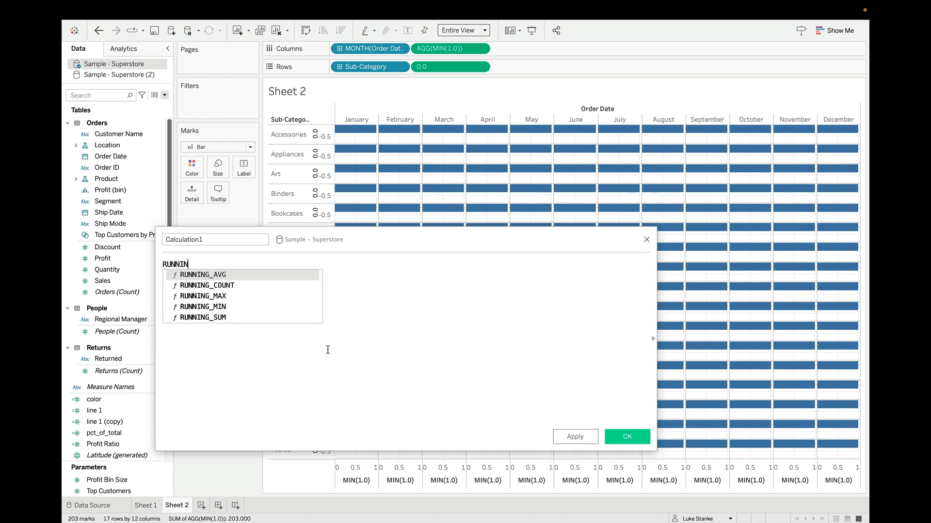
key("Down")
key("Down")
key("Down")
key("Down")
key("Return")
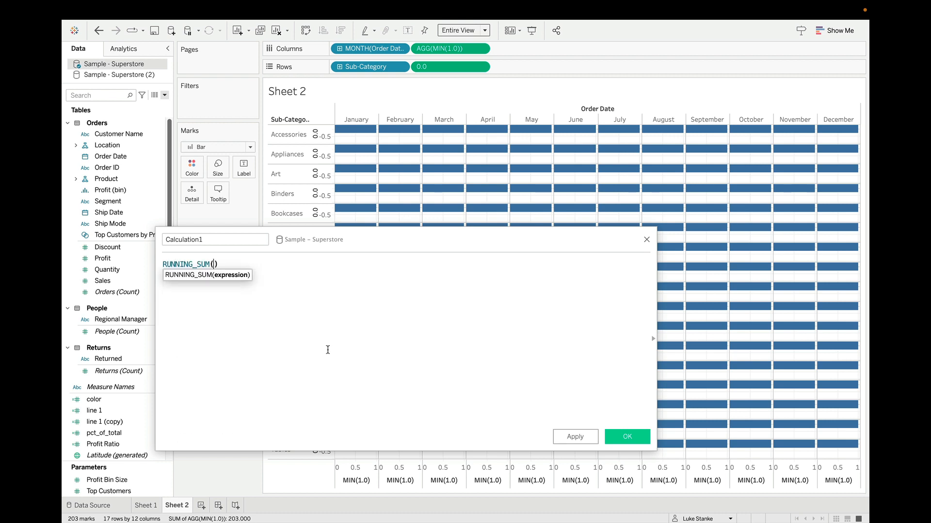
type("SU")
key("Down")
key("Return")
type("Sa")
key("Return")
key("End")
key("Return")
type("/ ")
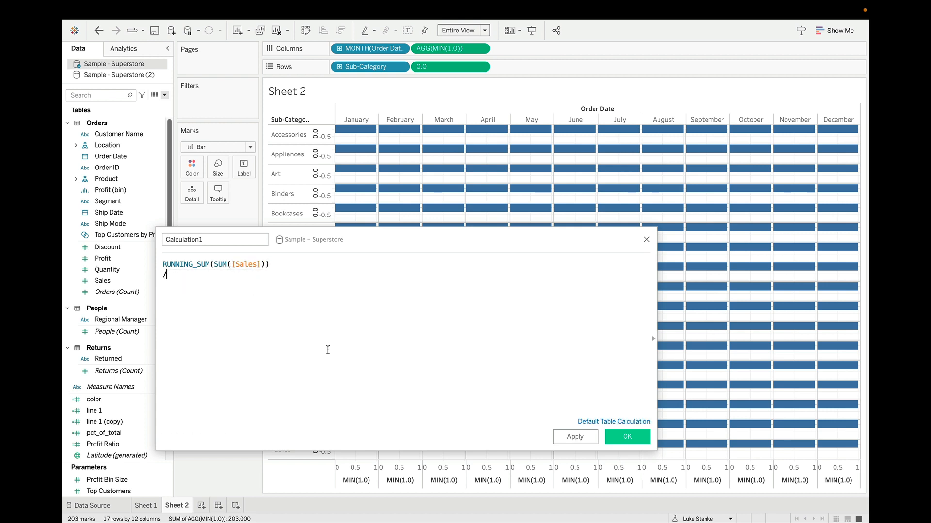
- Complete the calculated field's formula with WINDOW_SUM(SUM([Sales])) as the divisor
type("WINDOW")
key("Return")
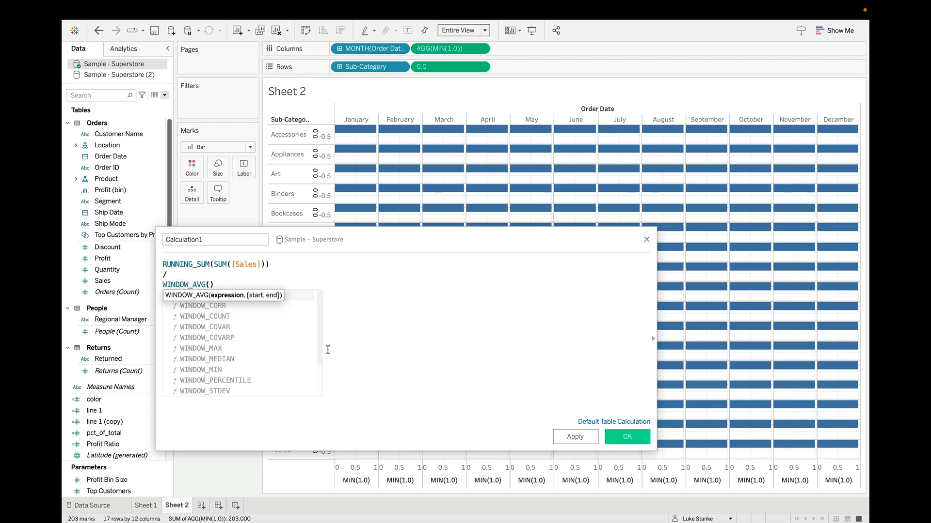
key("BackSpace")
key("BackSpace")
key("BackSpace")
key("BackSpace")
type("SU")
key("Return")
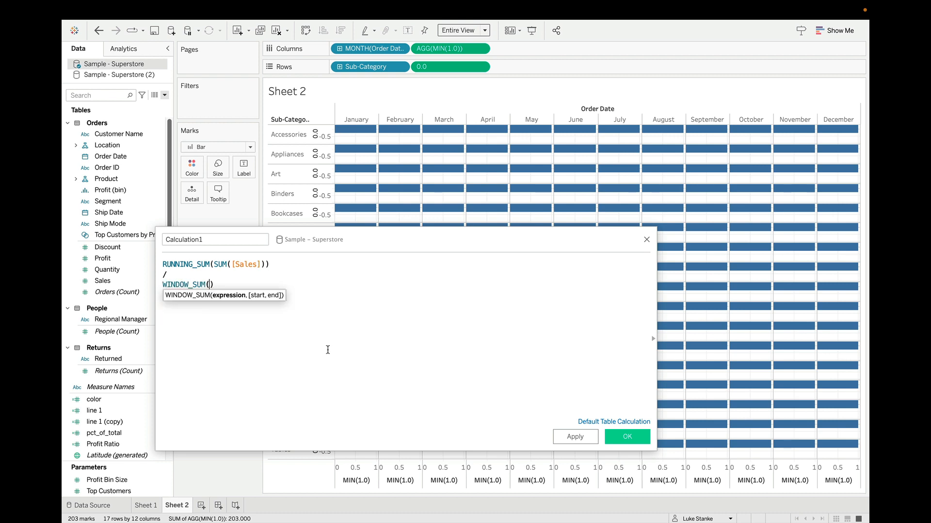
type("SUM")
key("Return")
type("[Sa")
key("Return")
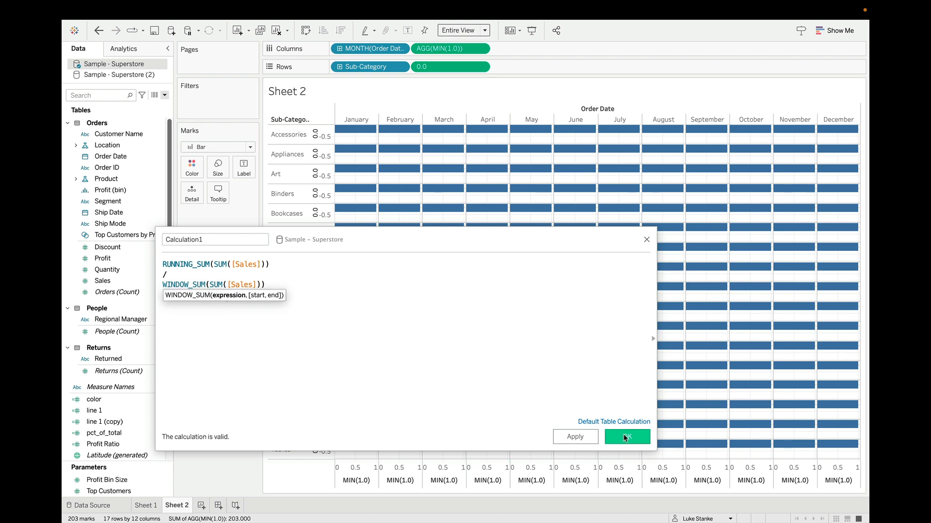
- Try to save the new calculated field under the name pct_of_total, and close its editor
left_click(625, 438)
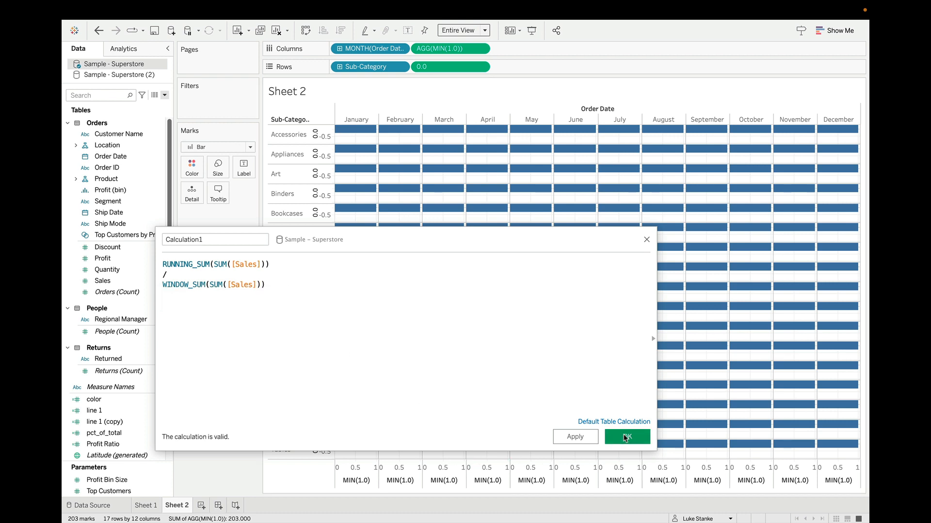
left_click(207, 241)
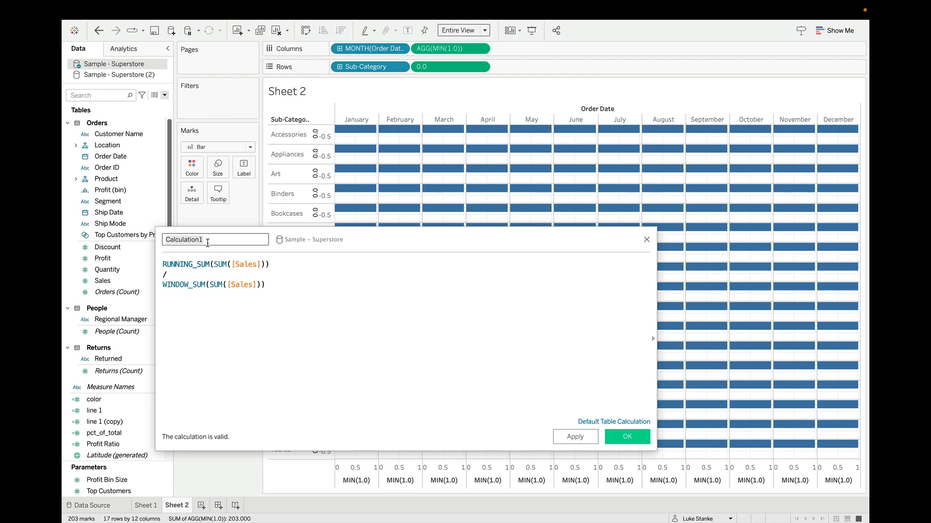
type("pct_of_total")
left_click(627, 437)
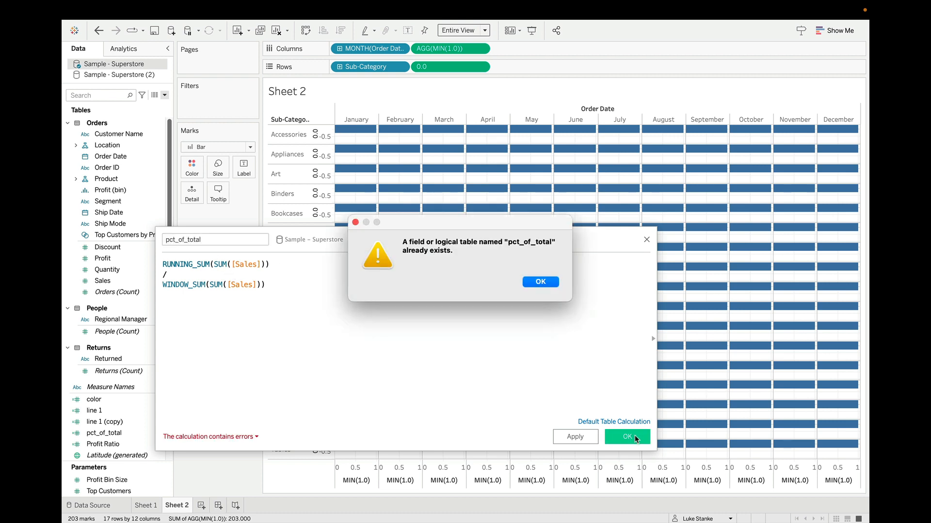
left_click(541, 282)
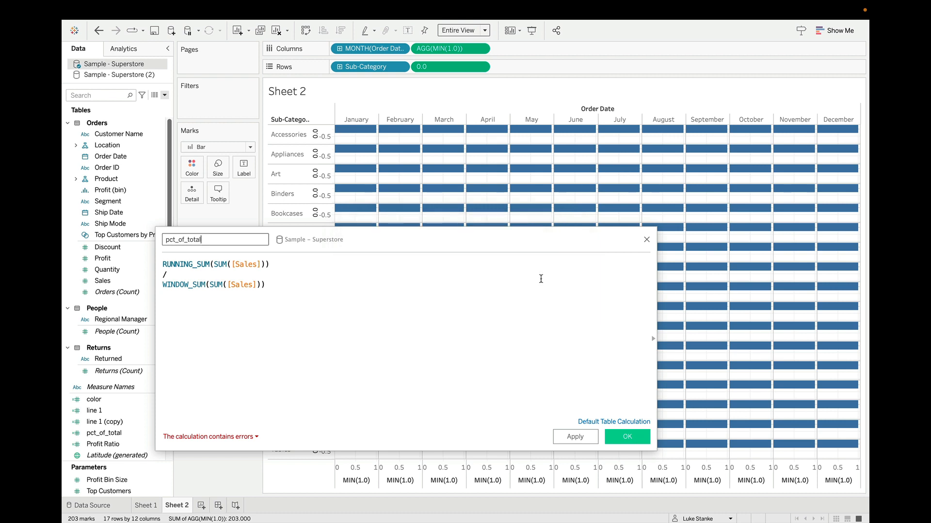
left_click(646, 240)
- Find the existing pct_of_total field, review its formula, and add it as the label on the bars
left_click(99, 95)
type("pc")
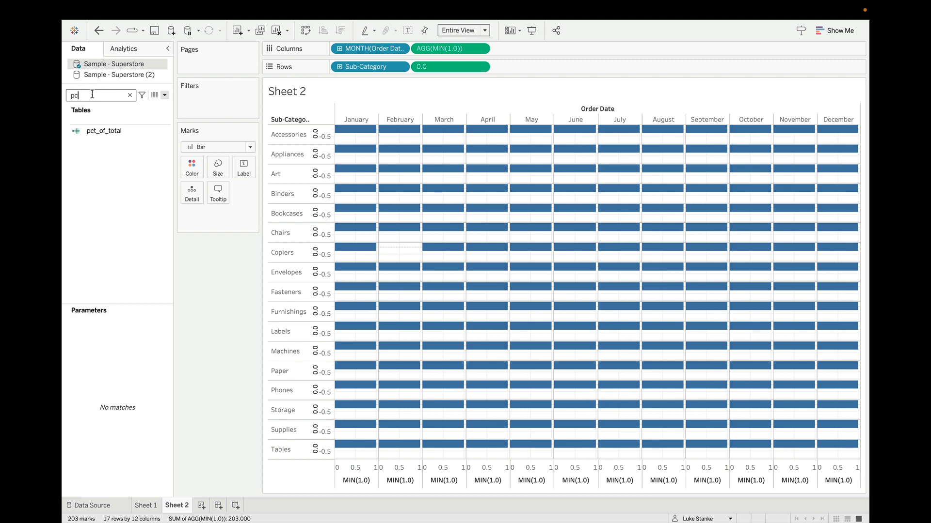
left_click(109, 134)
right_click(109, 134)
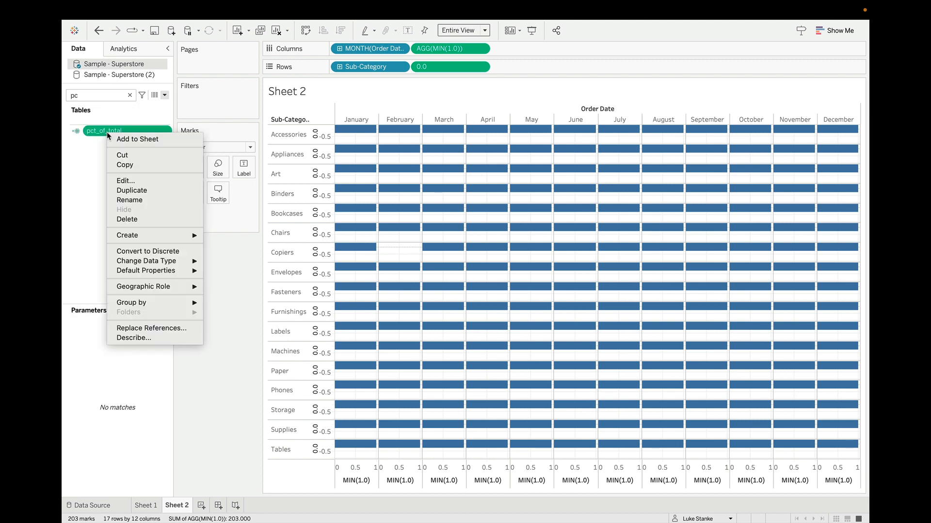
left_click(138, 177)
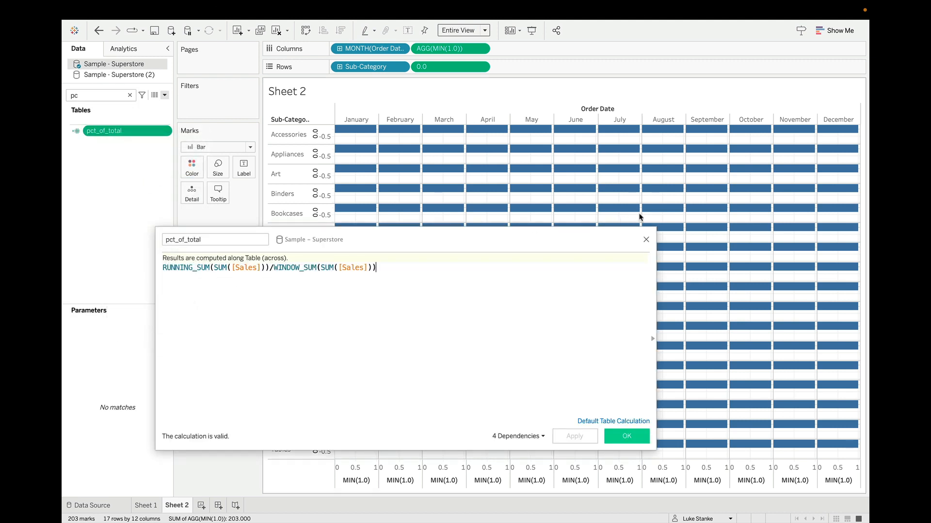
left_click(647, 239)
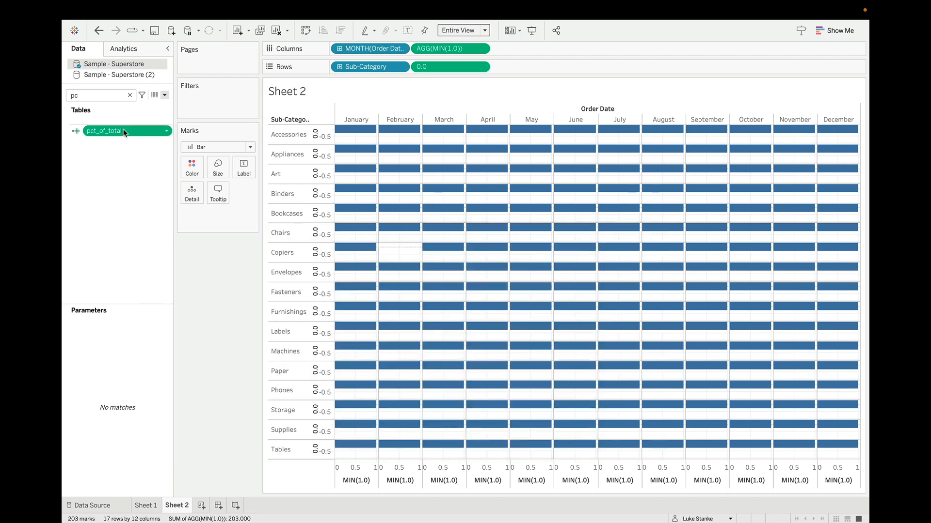
left_click_drag(117, 135, 248, 168)
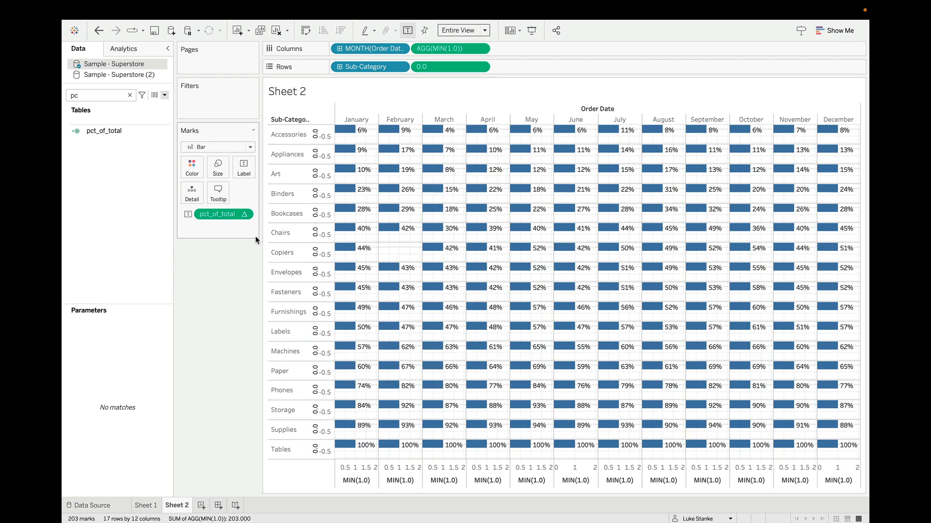
- Edit the pct_of_total table calculation to compute along specific dimensions 0.0 and Month of Order Date, leaving out Sub-Category
left_click(243, 218)
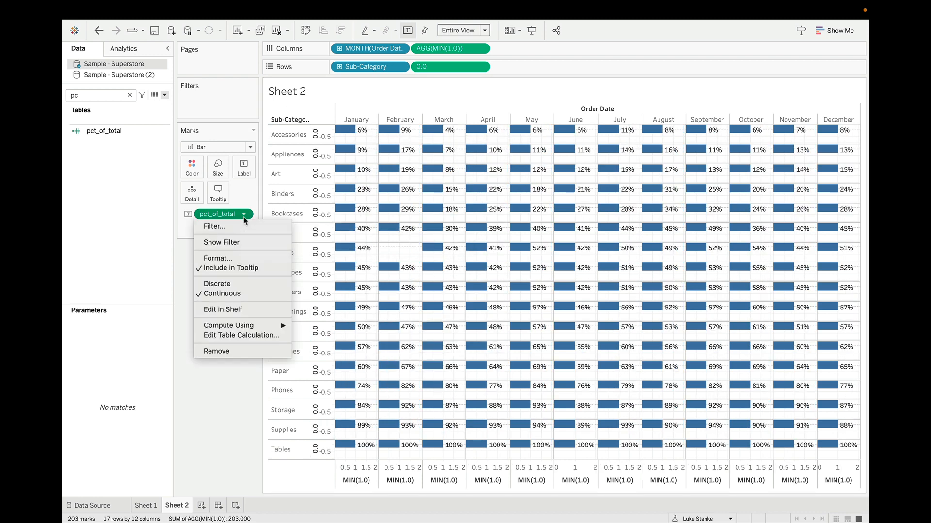
left_click(248, 337)
left_click(268, 282)
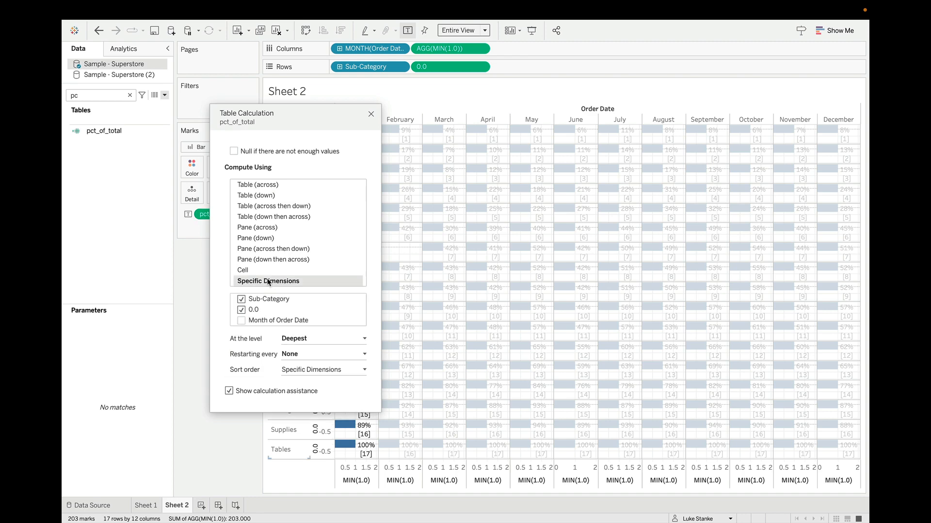
left_click(241, 299)
left_click(241, 320)
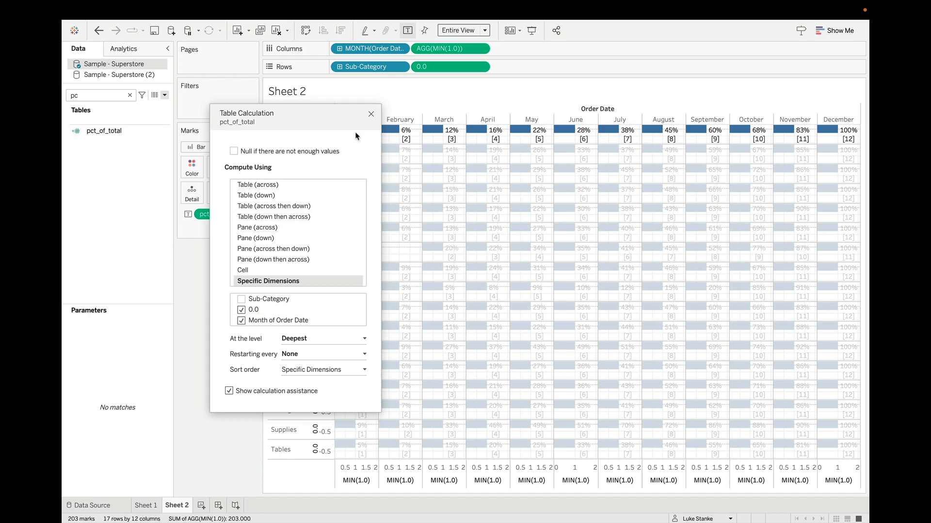
left_click(371, 115)
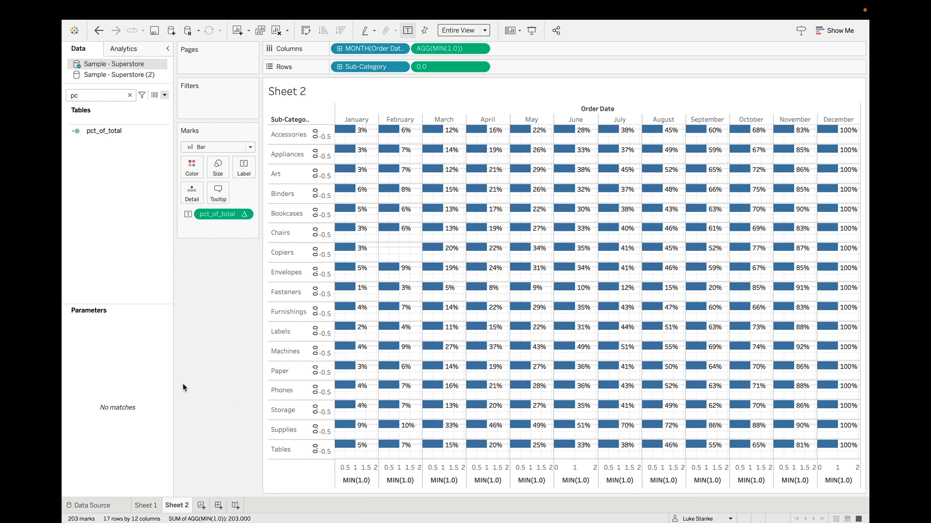
- Set the MIN(1.0) axis to a fixed range ending at 1
right_click(349, 468)
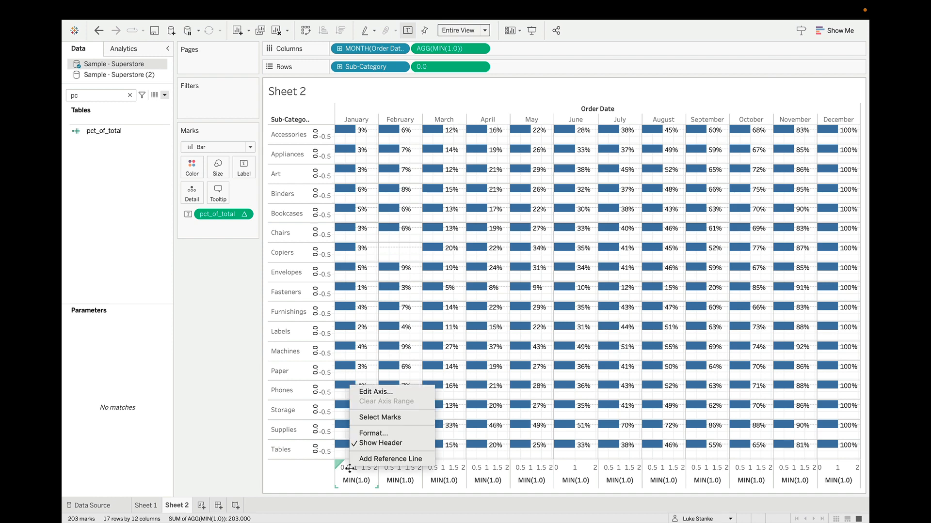
left_click(368, 391)
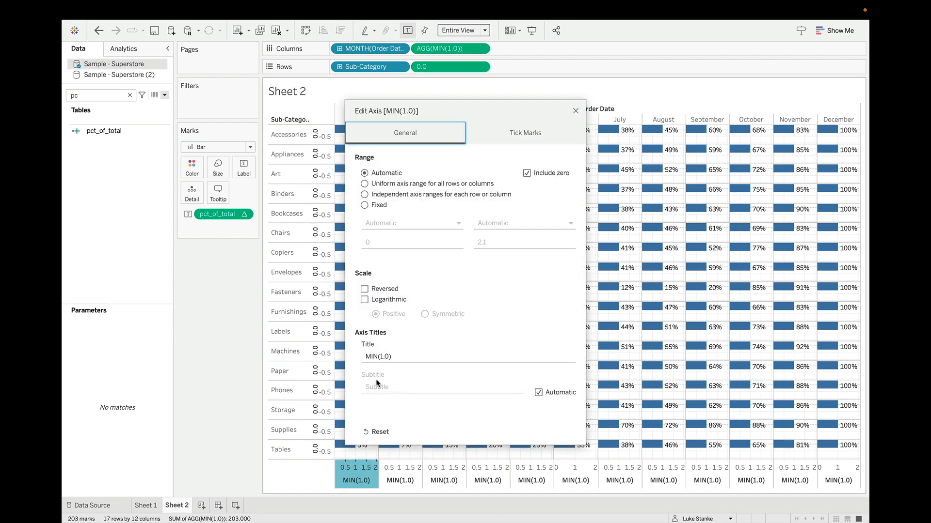
left_click(378, 206)
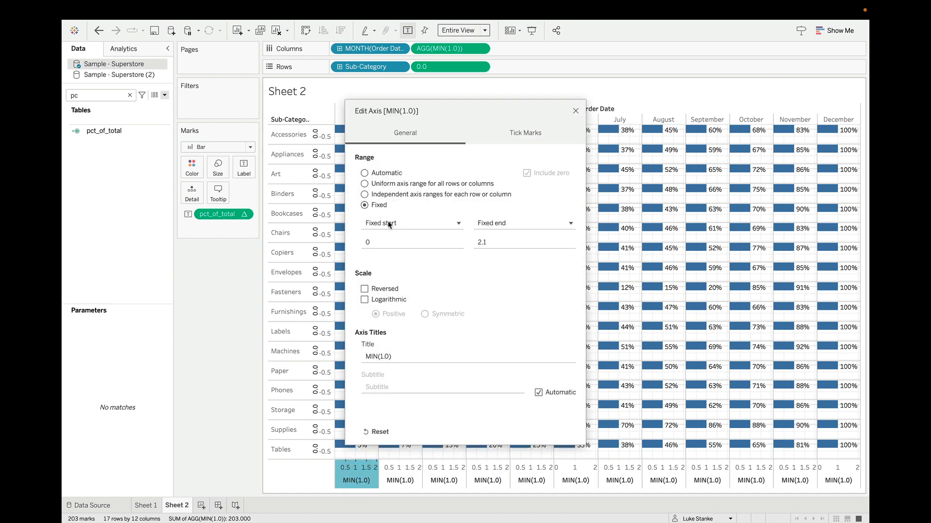
double_click(484, 244)
type("1")
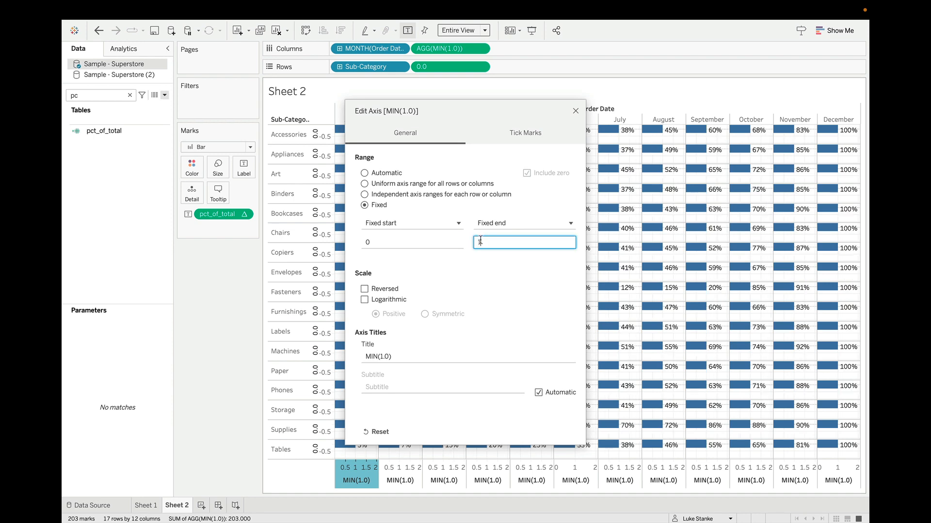
key("Tab")
left_click(575, 112)
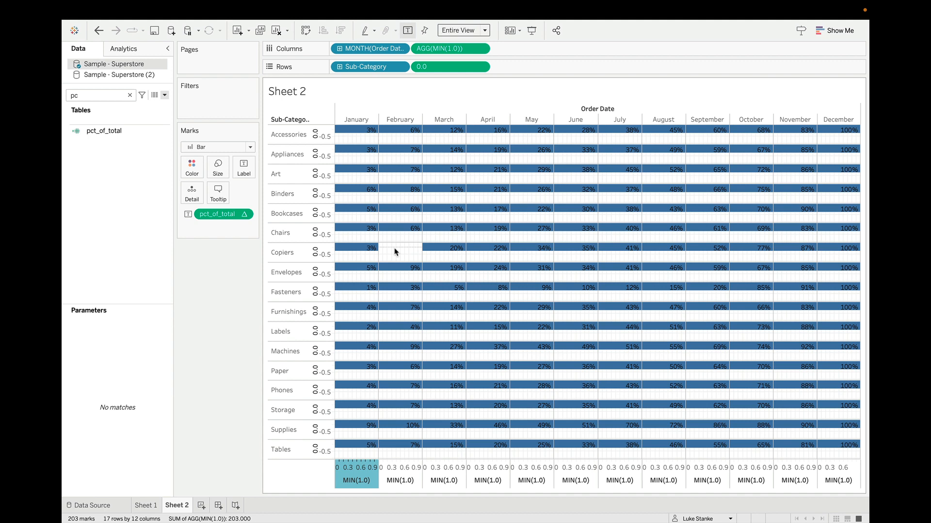
- Turn on missing values for the order month and rewrite the MIN(1.0) column measure as LOOKUP(MIN(1.0),0)
left_click(401, 48)
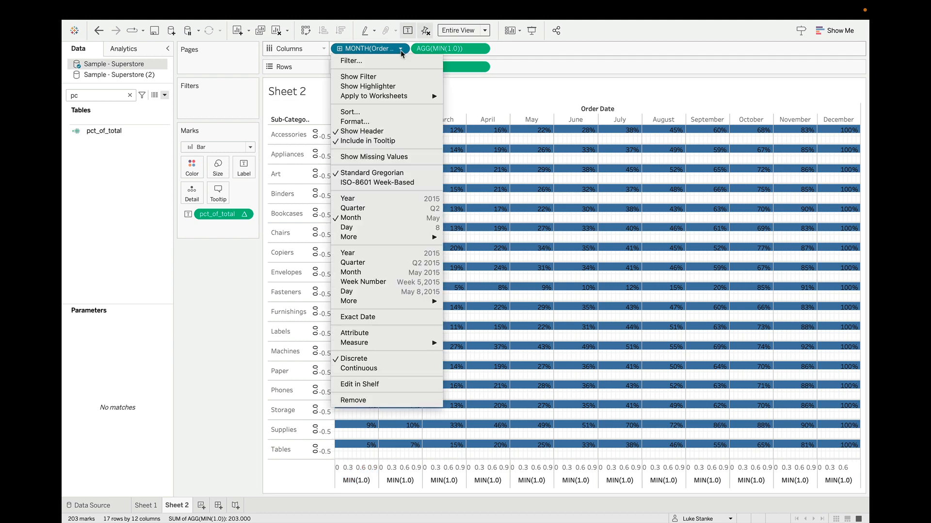
left_click(385, 158)
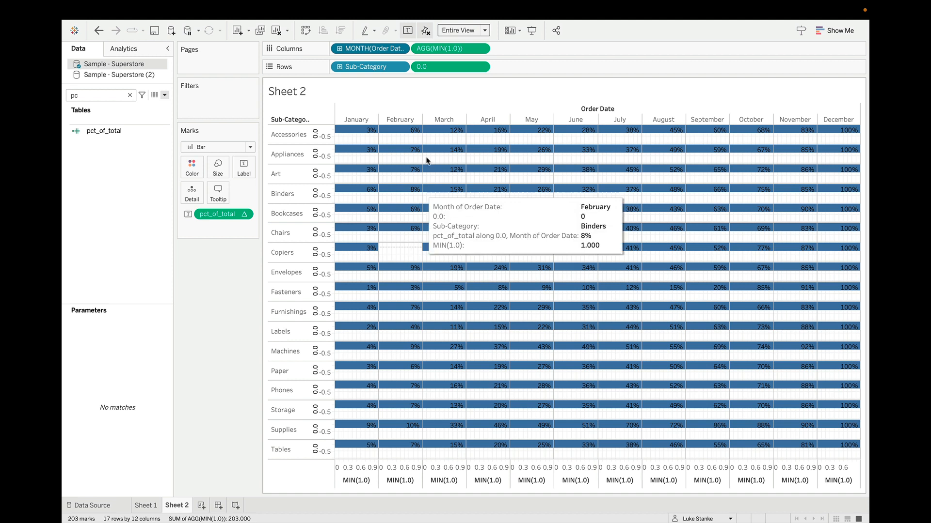
double_click(425, 51)
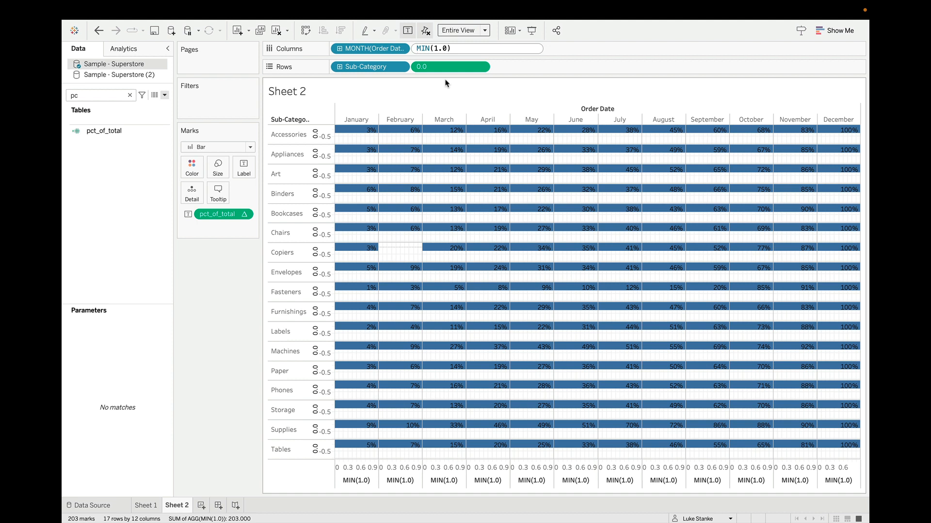
type("L")
type("K(")
key("BackSpace")
key("Return")
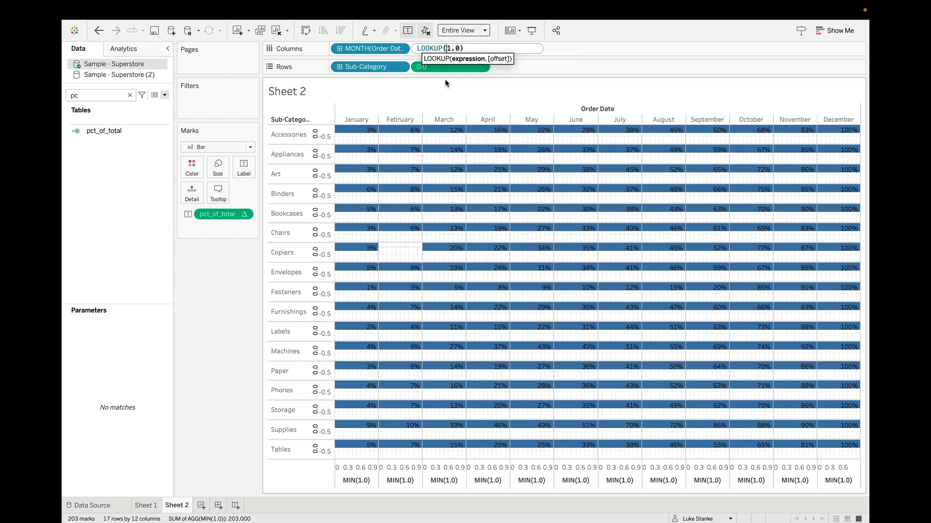
type("MIN(")
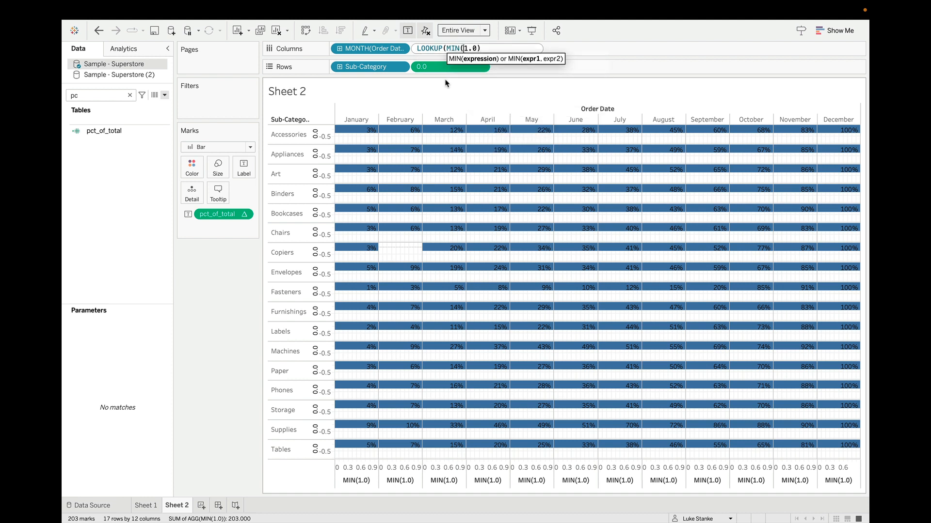
key("End")
type(",0")
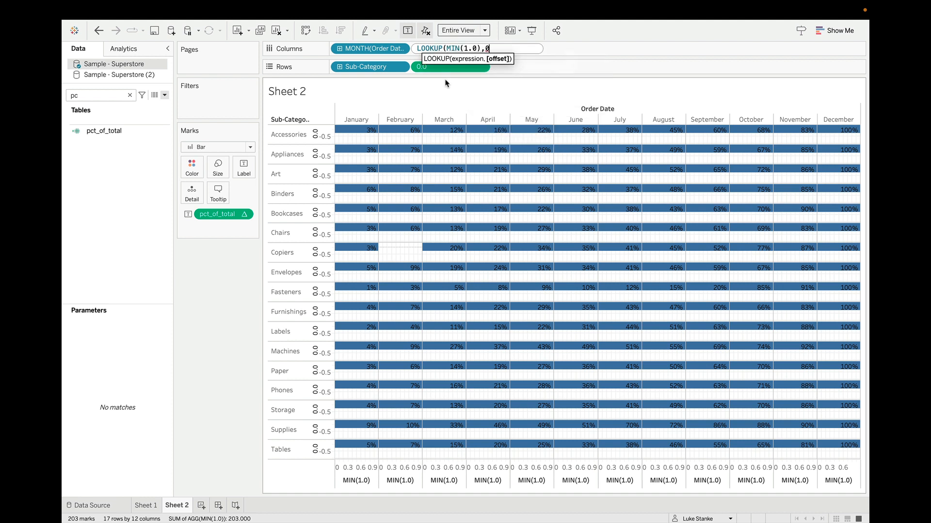
type(")")
key("Return")
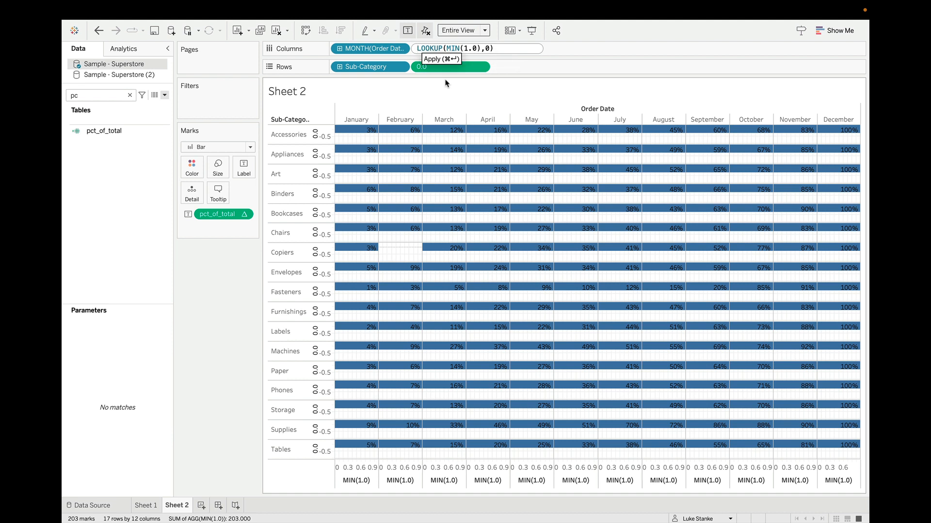
- Wrap the column formula in ZN to make ZN(LOOKUP(MIN(1.0),0)), apply it, and check the February Copiers cell
key("Home")
type("ZN(")
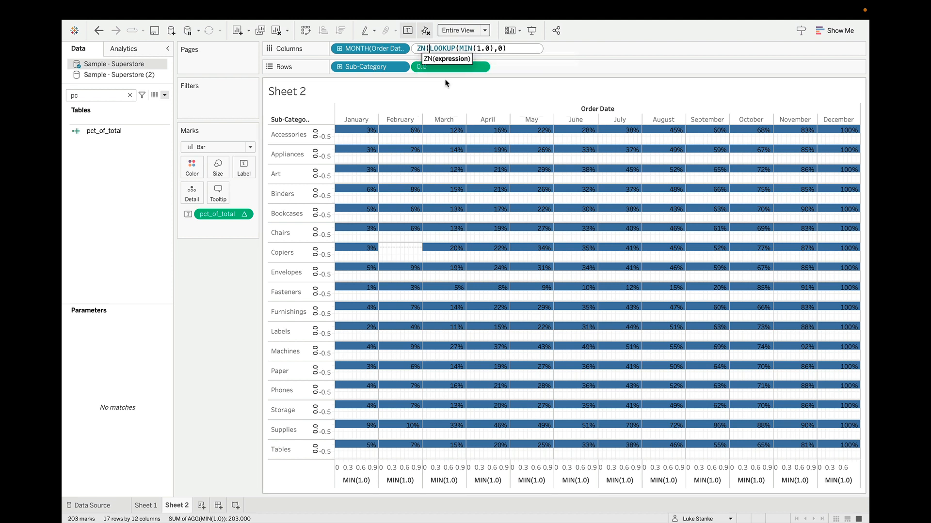
key("End")
type(")")
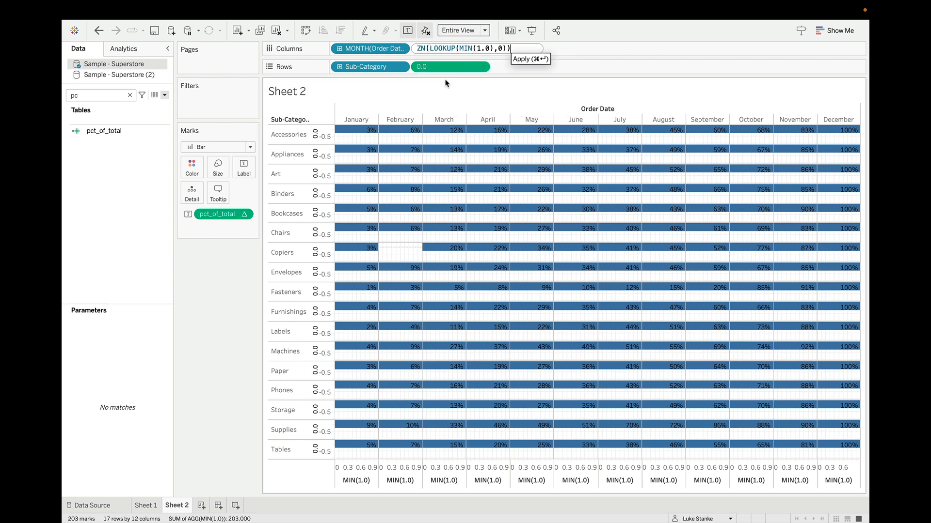
key("Return")
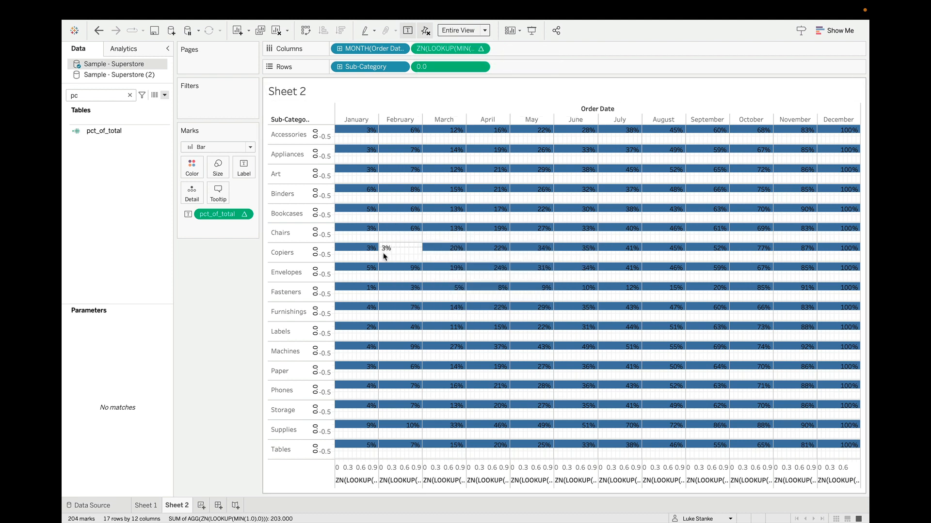
mouse_move(385, 254)
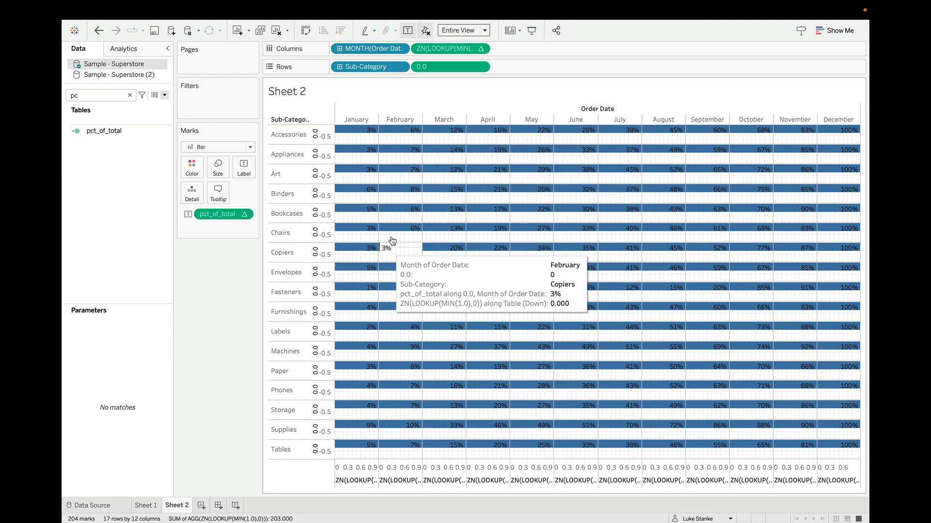
- Replace ZN with IFNULL in the column measure so the formula is IFNULL(LOOKUP(MIN(1.0),0), 1), and apply it
double_click(427, 50)
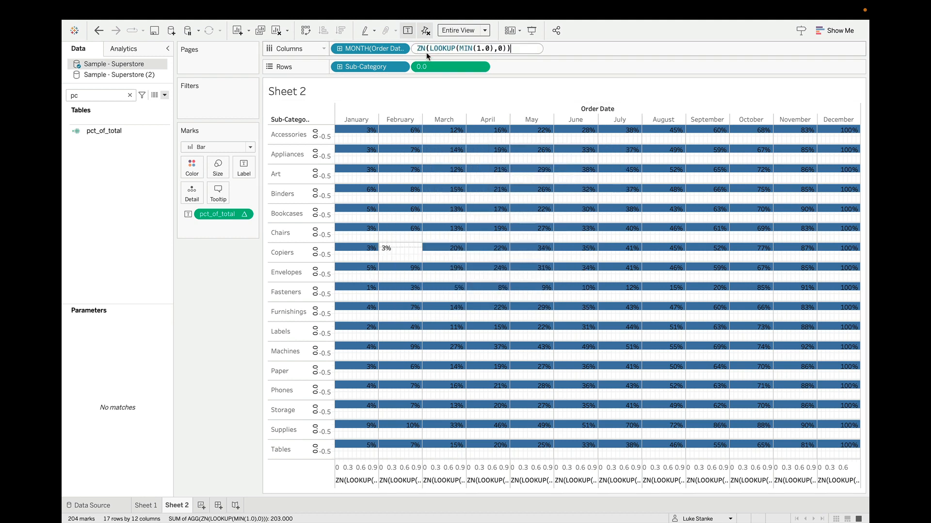
type("IF")
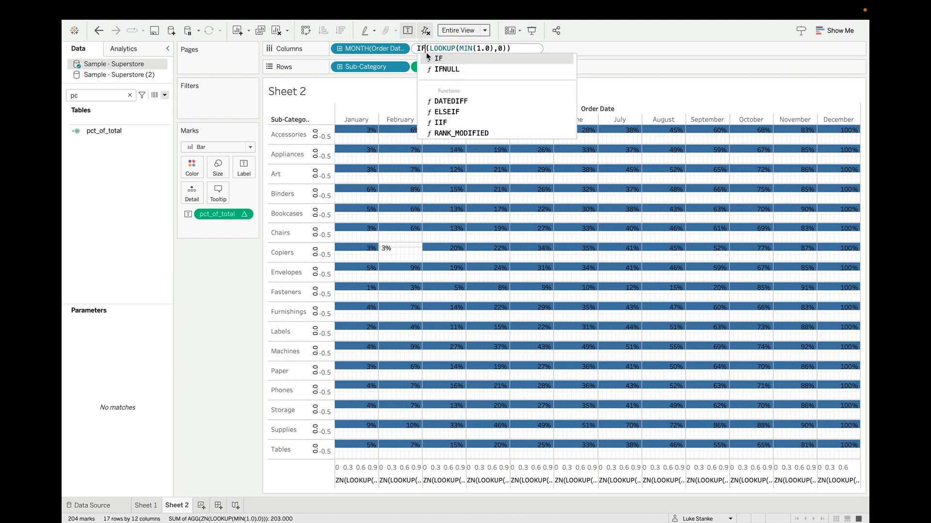
key("Down")
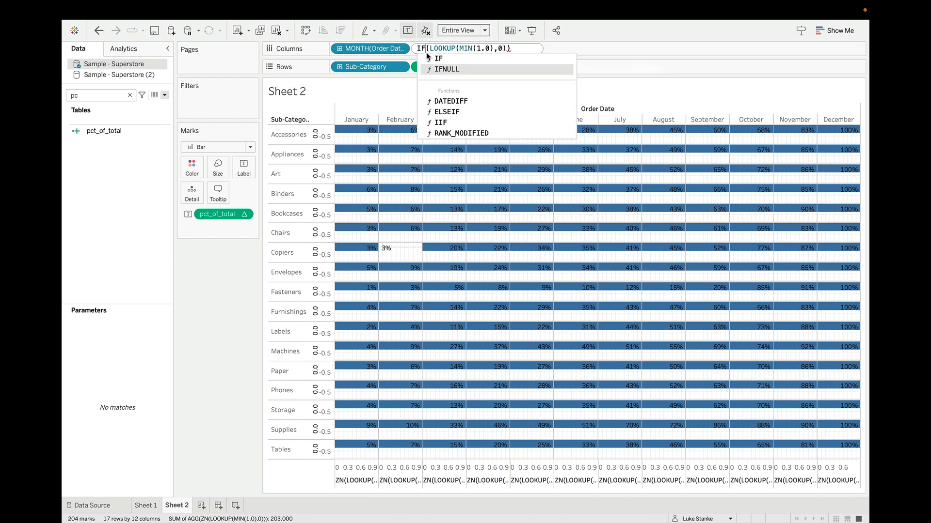
key("Return")
key("End")
key("Left")
type(", 1.")
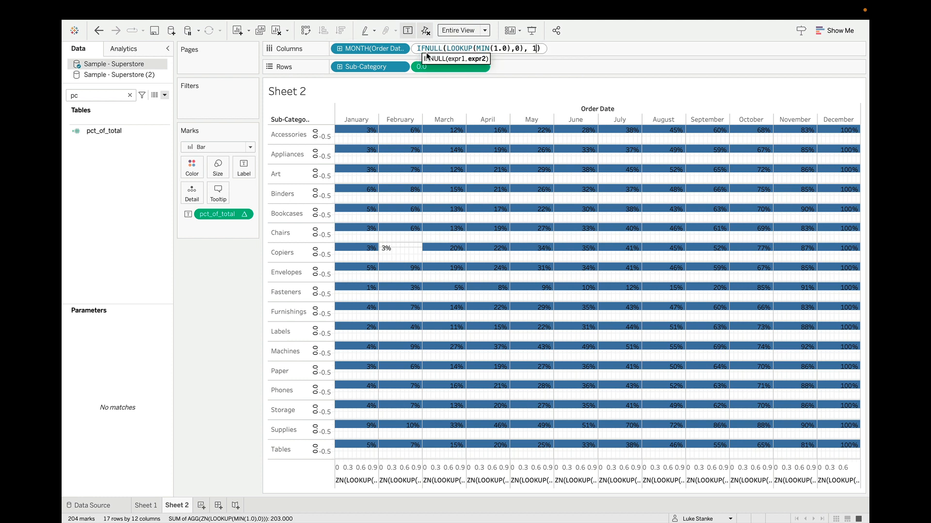
key("Return")
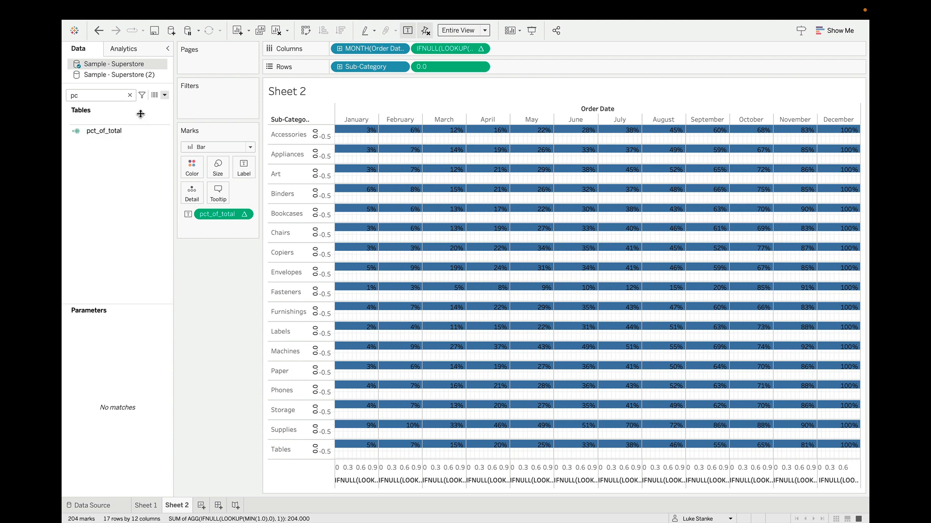
- Create an ad hoc MIN(1.0) calculation for the marks and assign it to Size
double_click(207, 237)
type("MIN")
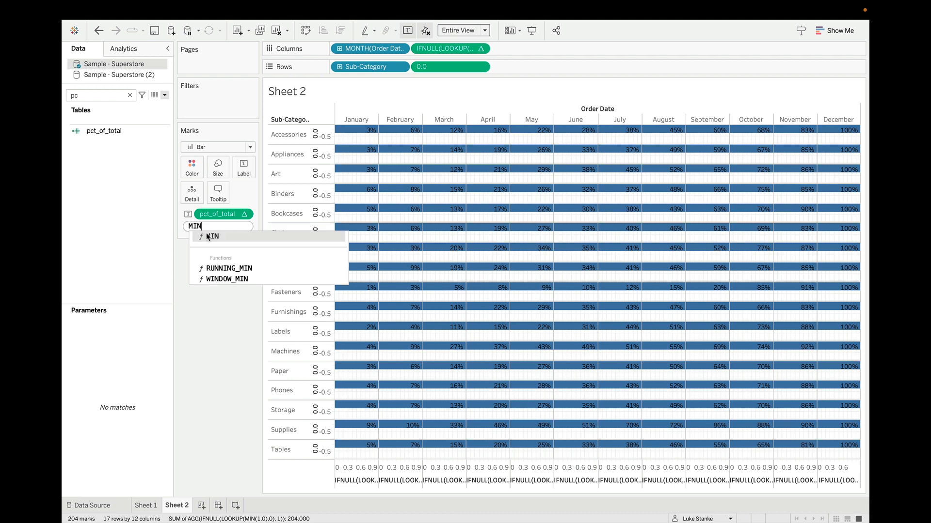
type("(1.0)")
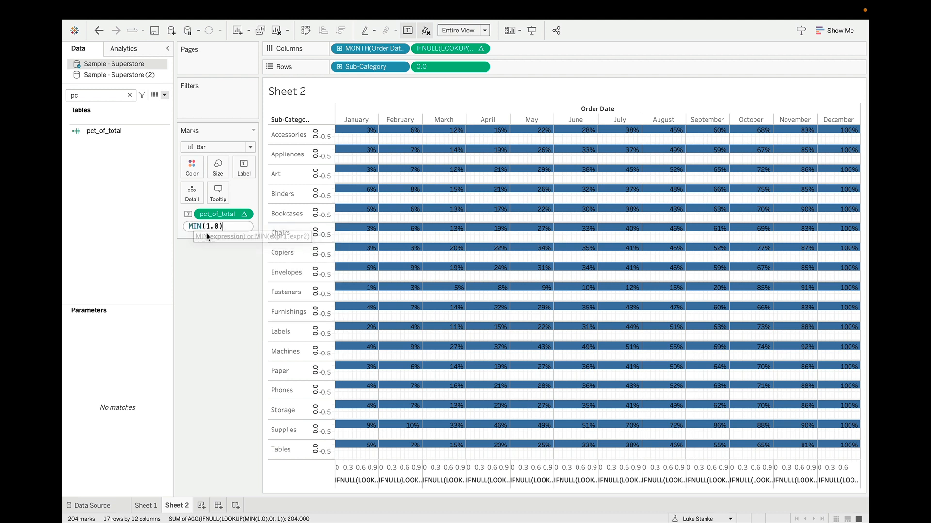
key("Return")
left_click_drag(211, 222, 220, 168)
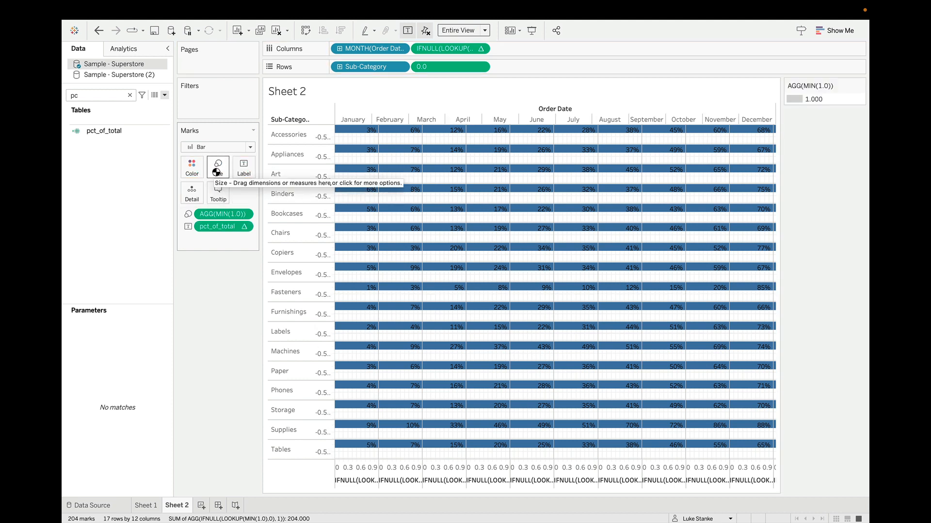
- Switch the bar size from manual to fixed width in axis units
left_click(216, 172)
left_click(258, 192)
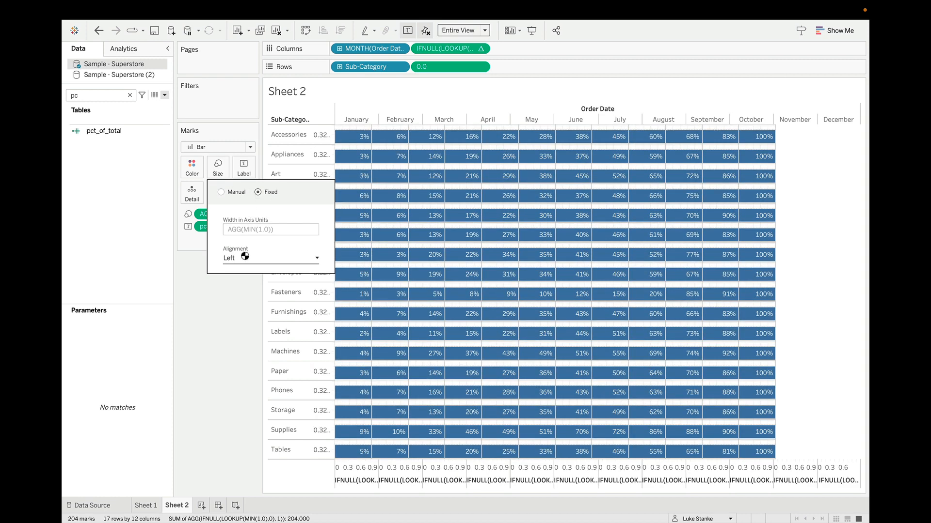
left_click(227, 374)
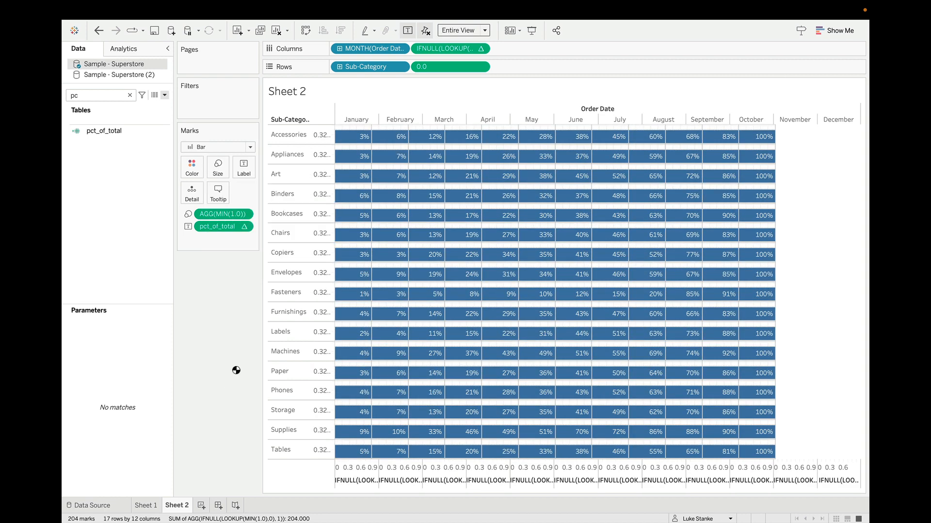
- Set the 0.0 row axis to a fixed range ending at 1
right_click(316, 256)
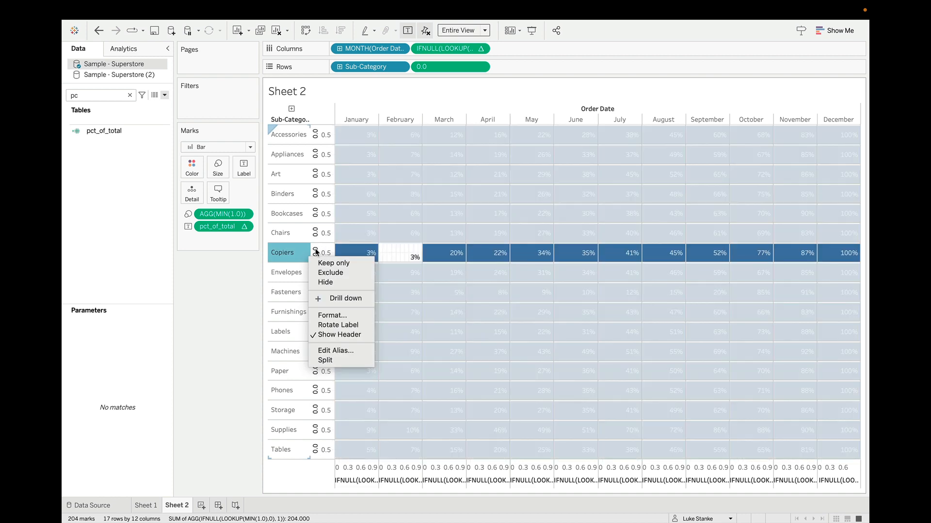
right_click(316, 252)
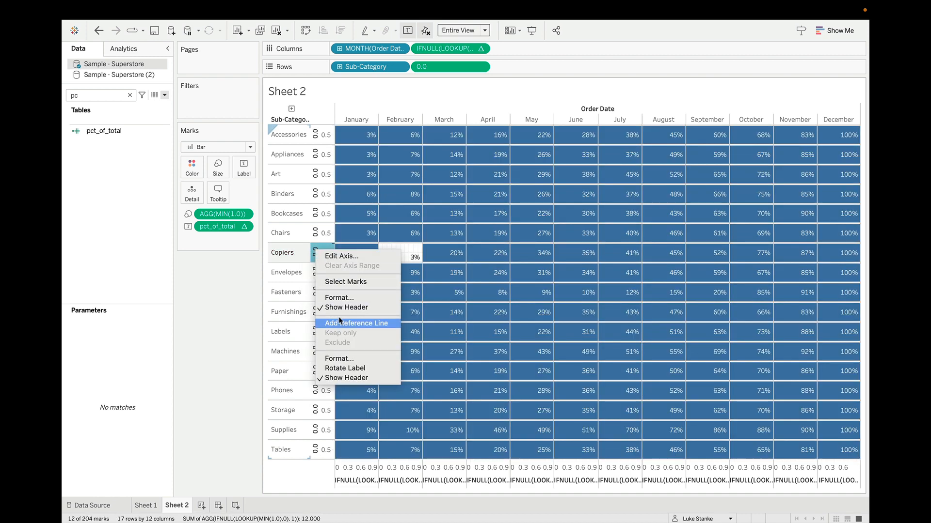
left_click(330, 258)
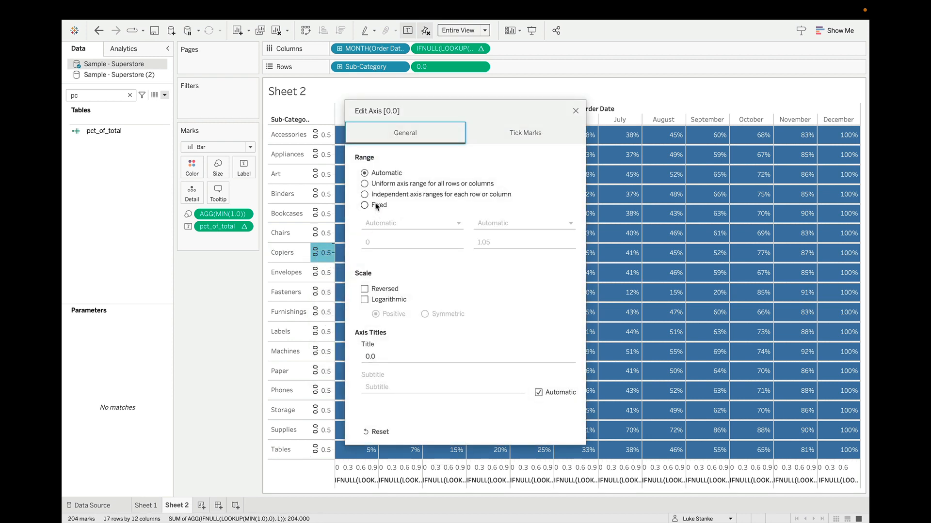
left_click(364, 205)
left_click(499, 242)
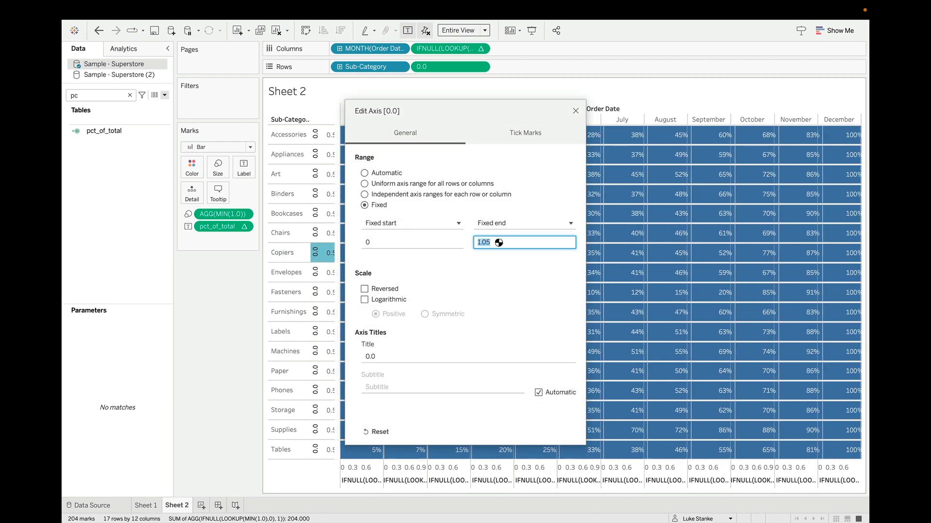
type("1")
left_click(575, 112)
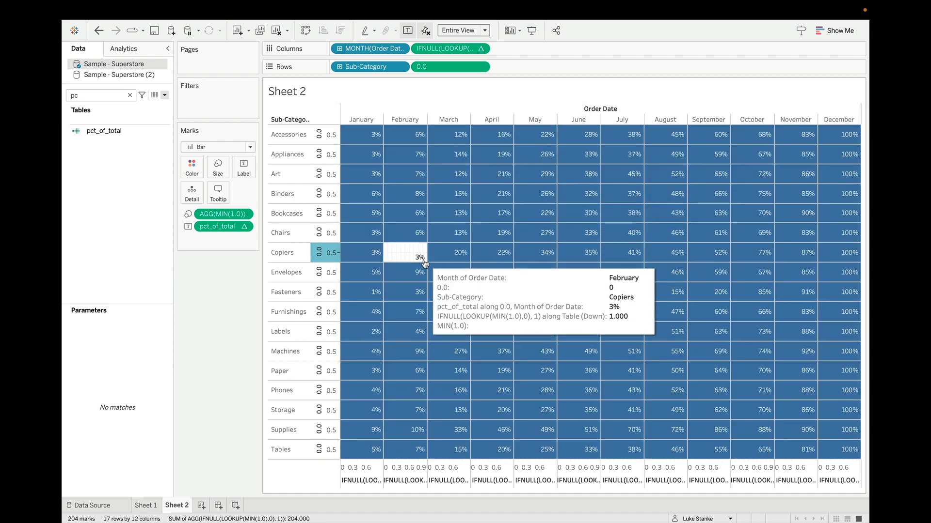
- Replace the MIN(1.0) calculation on Size with IFNULL(LOOKUP(MIN(1.0),0), 1) and apply it
mouse_move(419, 267)
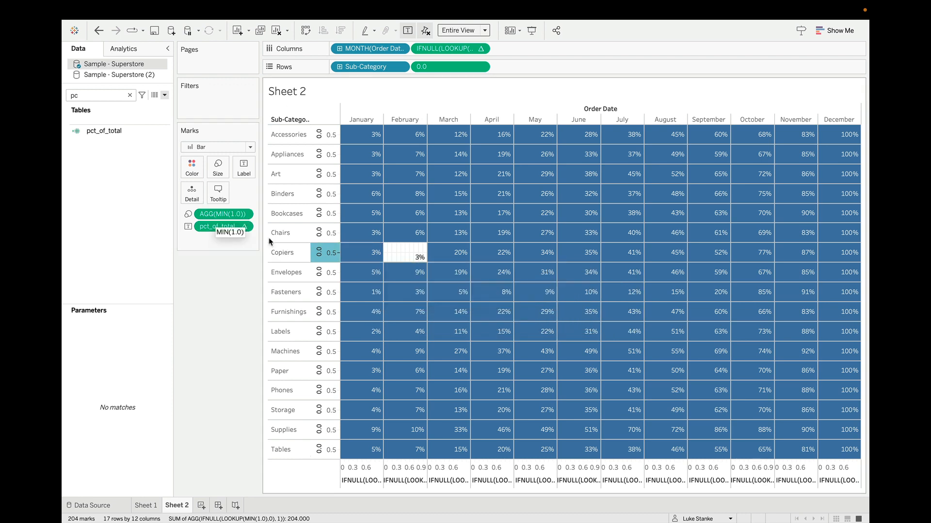
double_click(443, 51)
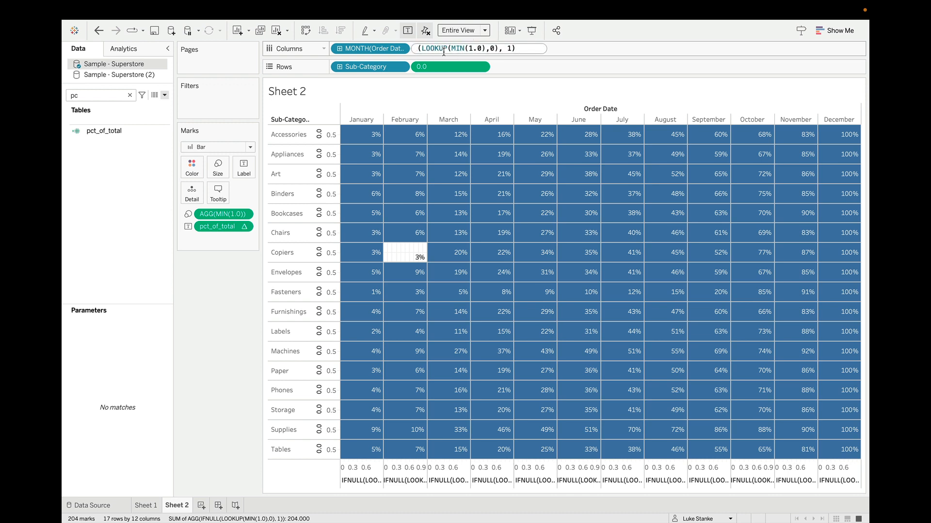
left_click(221, 222)
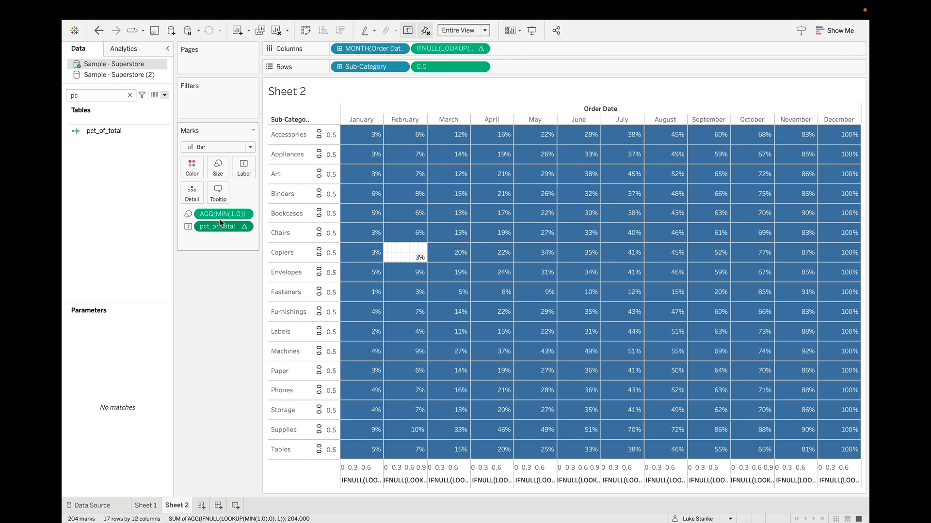
double_click(221, 216)
key("super+a")
type("IFNULL(LOOKUP(MIN(1.0),0), 1)")
key("Return")
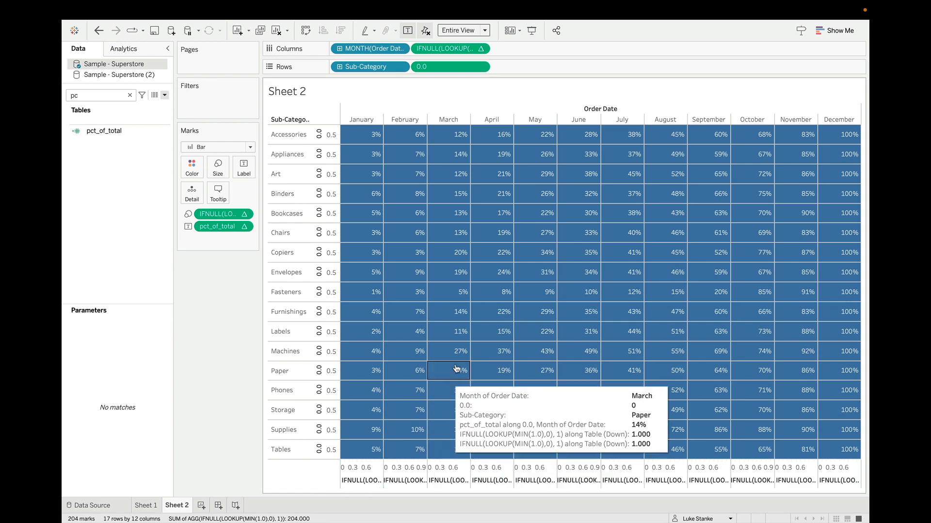
- Set the sheet's row divider and column divider pane borders to None
right_click(487, 233)
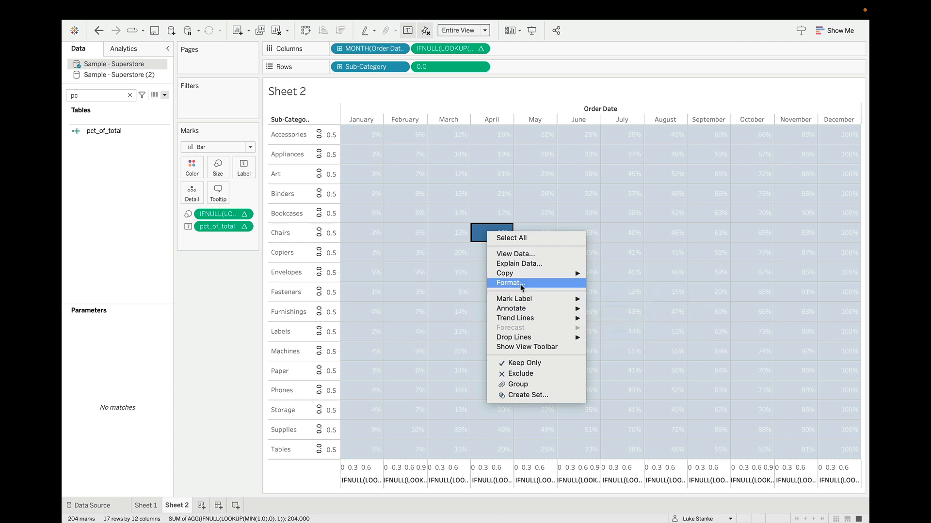
left_click(520, 283)
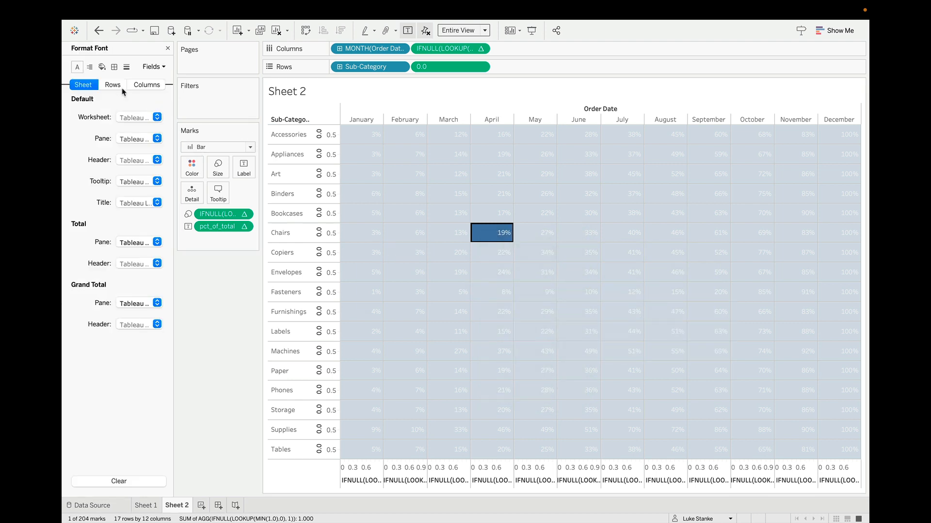
left_click(114, 66)
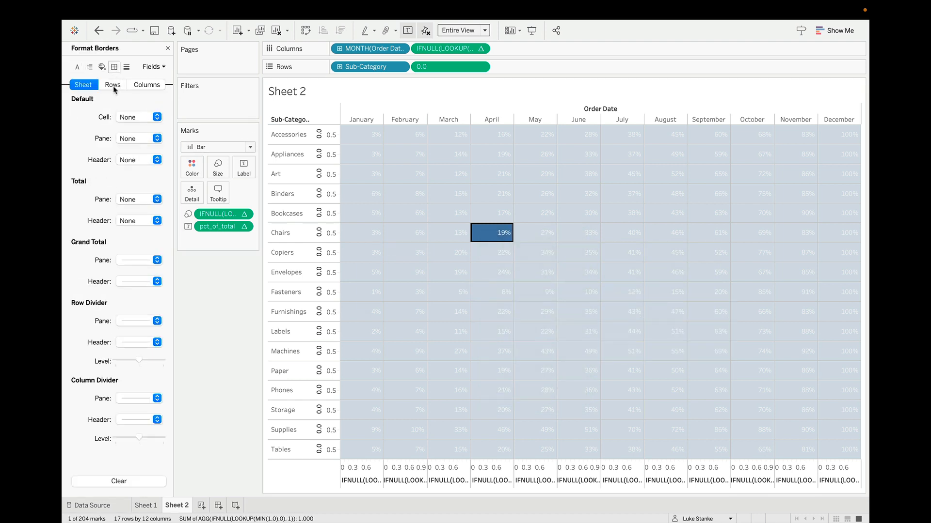
left_click(132, 323)
left_click(117, 339)
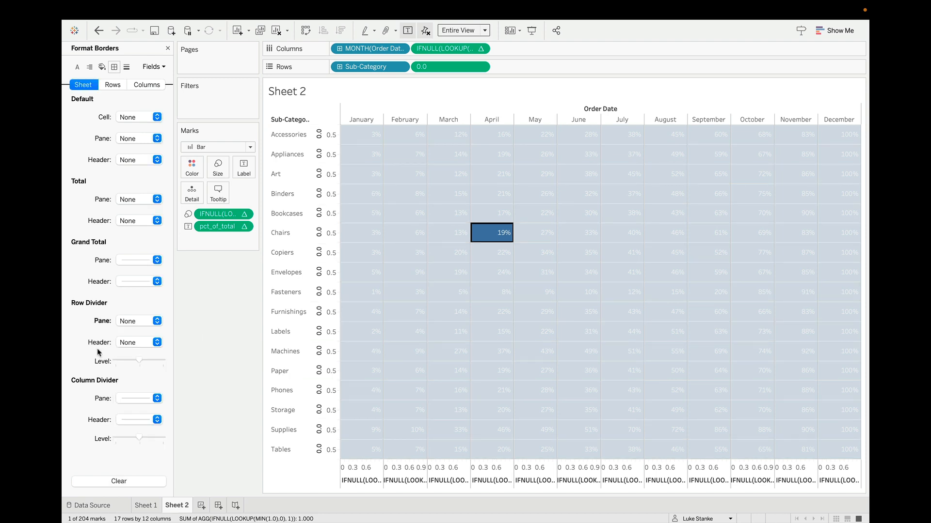
left_click(130, 399)
left_click(146, 242)
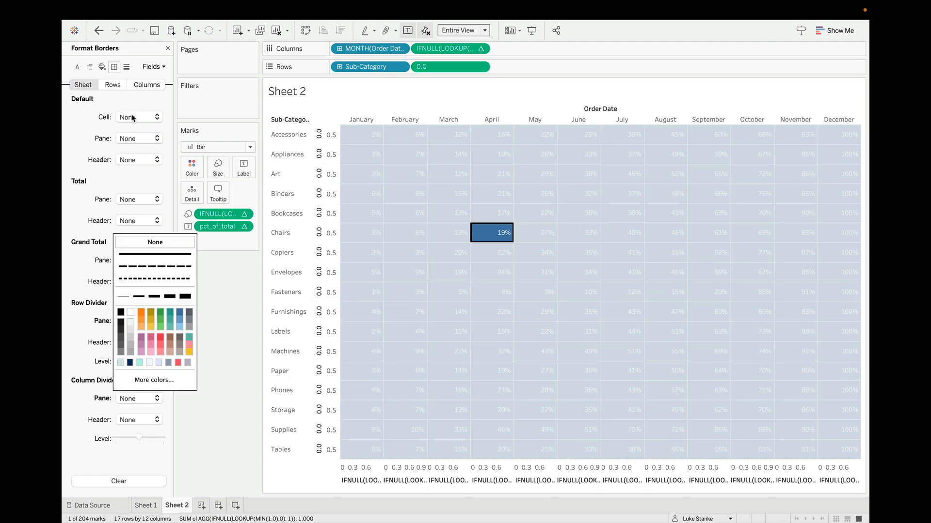
- Set the sheet's grid lines and zero lines to None
left_click(127, 67)
left_click(138, 117)
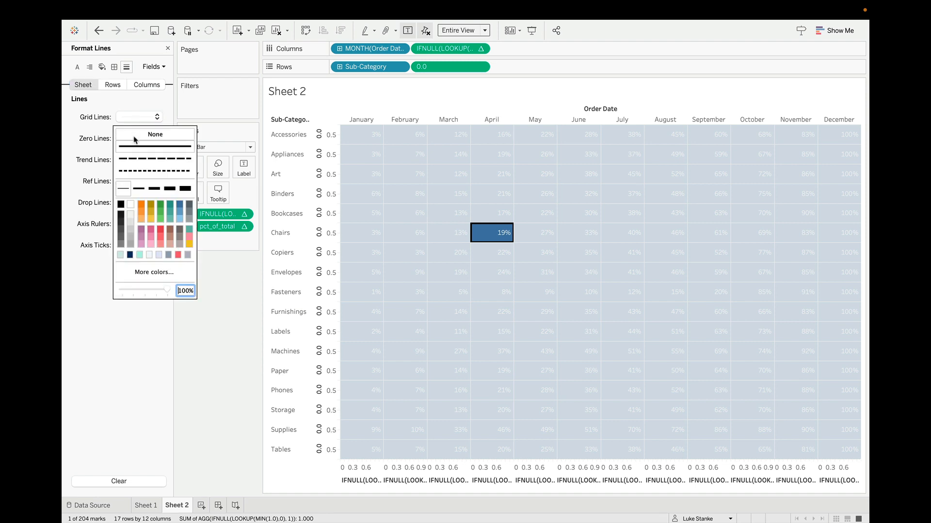
left_click(112, 143)
left_click(127, 142)
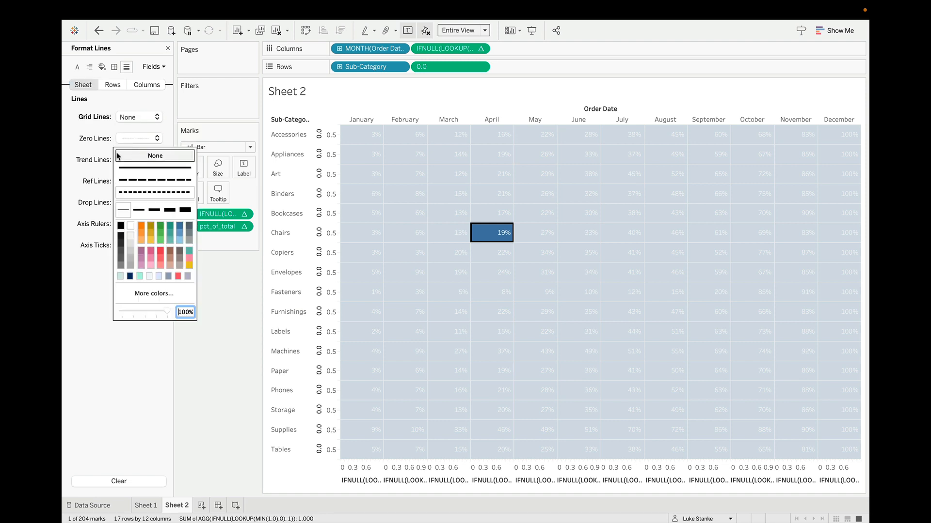
left_click(127, 155)
- Set the sheet's trend lines, reference lines and drop lines to None
left_click(131, 160)
left_click(131, 180)
left_click(138, 181)
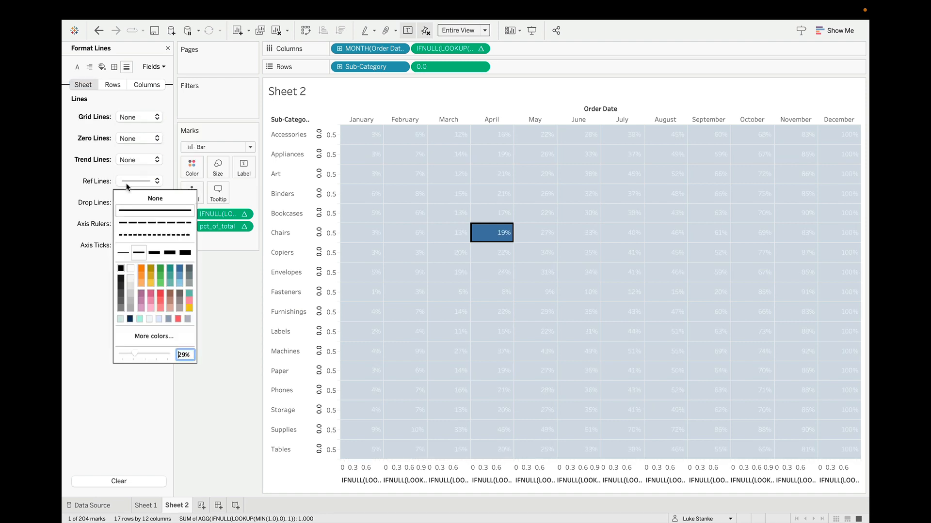
left_click(148, 198)
left_click(149, 204)
left_click(145, 220)
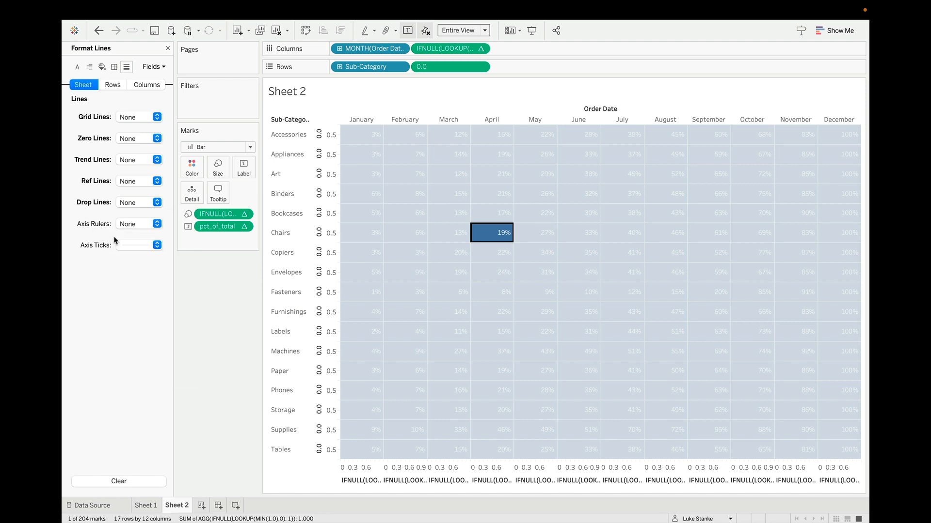
- Check the axis tick options and the line settings for columns and rows, and clear the mark selection
left_click(140, 245)
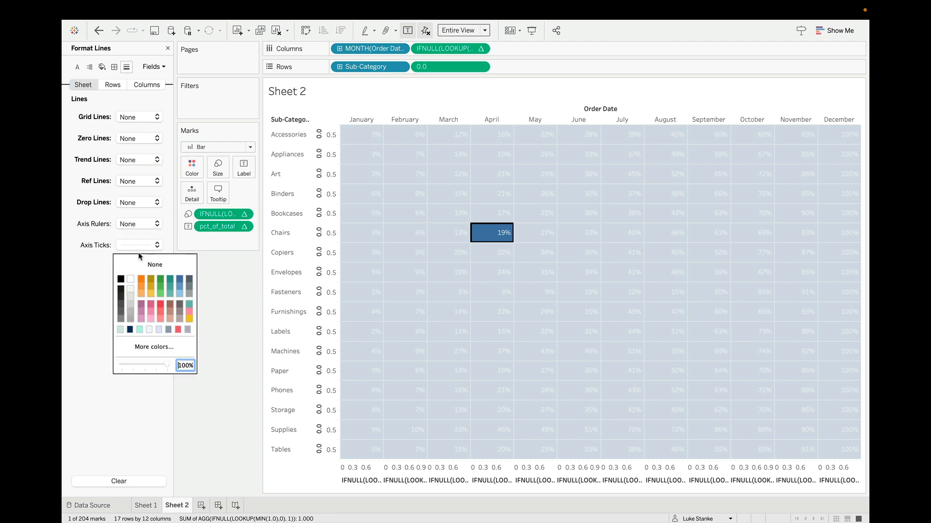
left_click(147, 85)
left_click(113, 84)
left_click(83, 85)
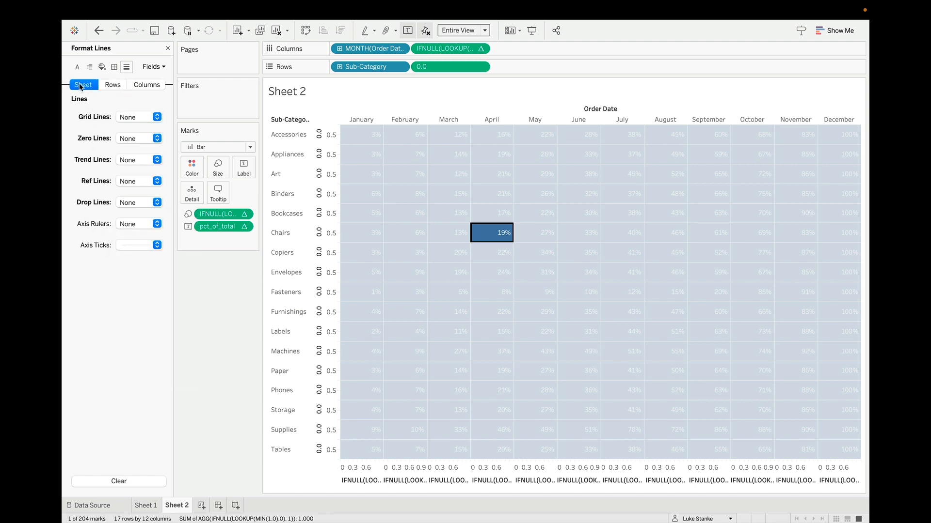
mouse_move(530, 279)
left_click(478, 233)
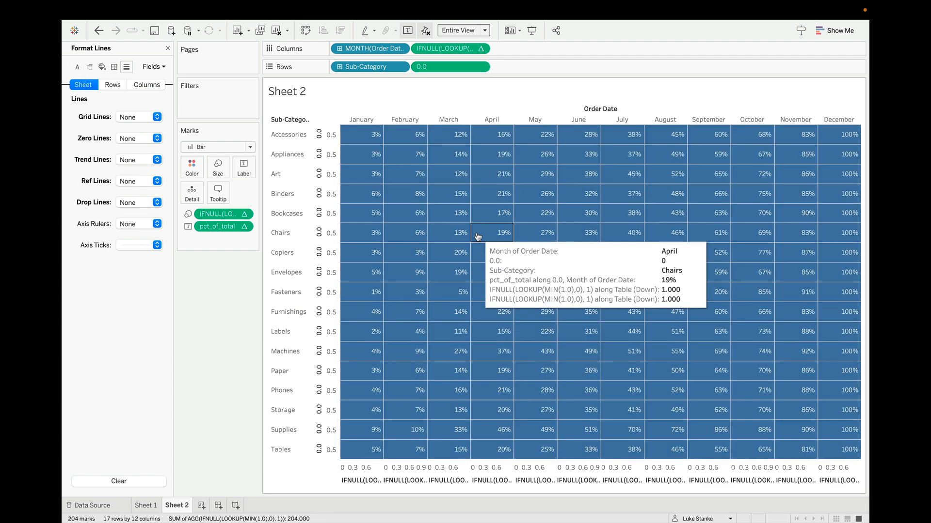
- Set the bar marks' border effect to None and close the line formatting options
mouse_move(468, 325)
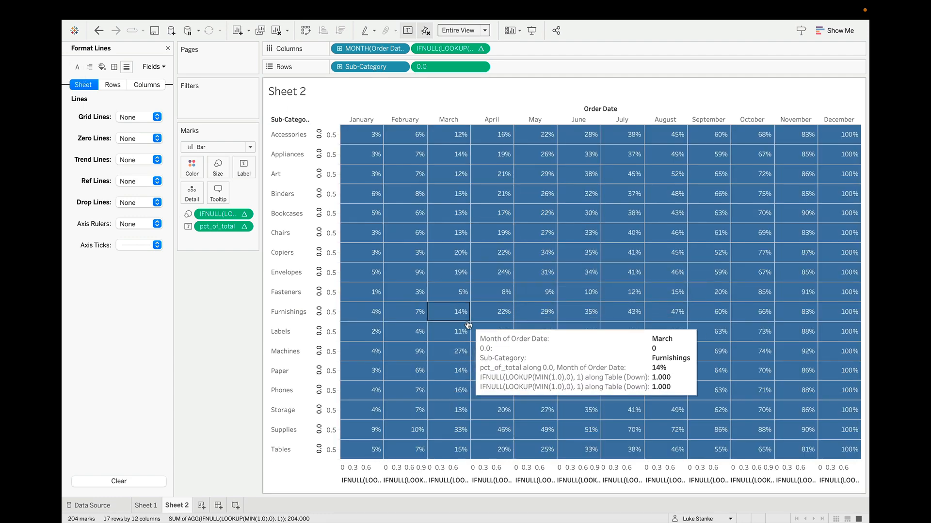
left_click(198, 173)
left_click(264, 328)
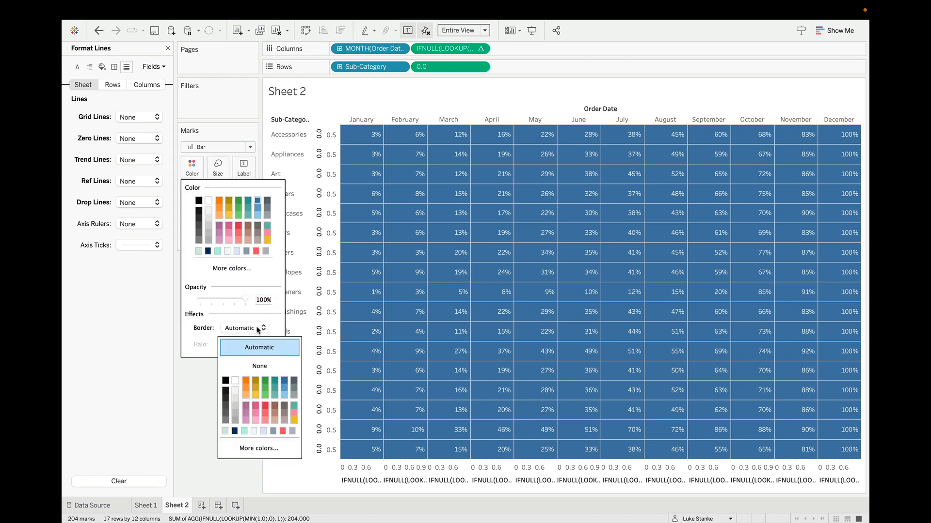
left_click(252, 365)
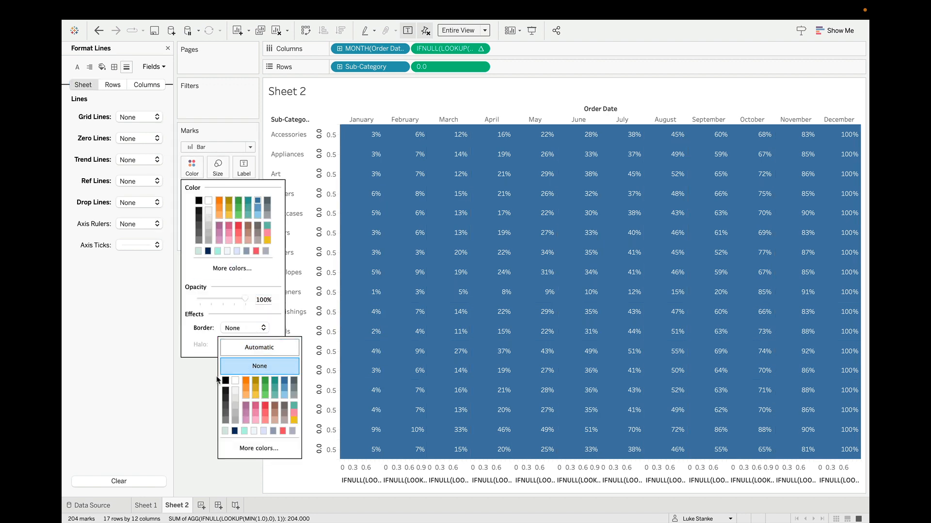
left_click(198, 408)
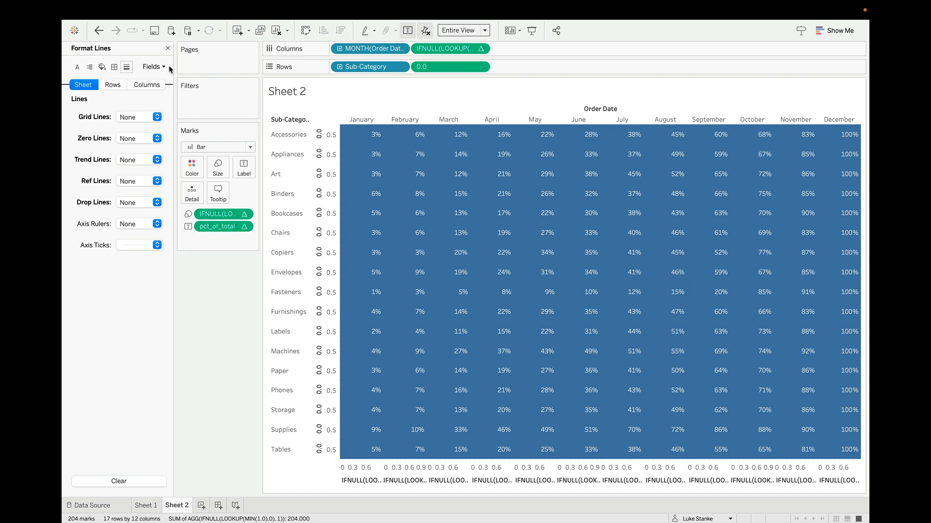
left_click(168, 48)
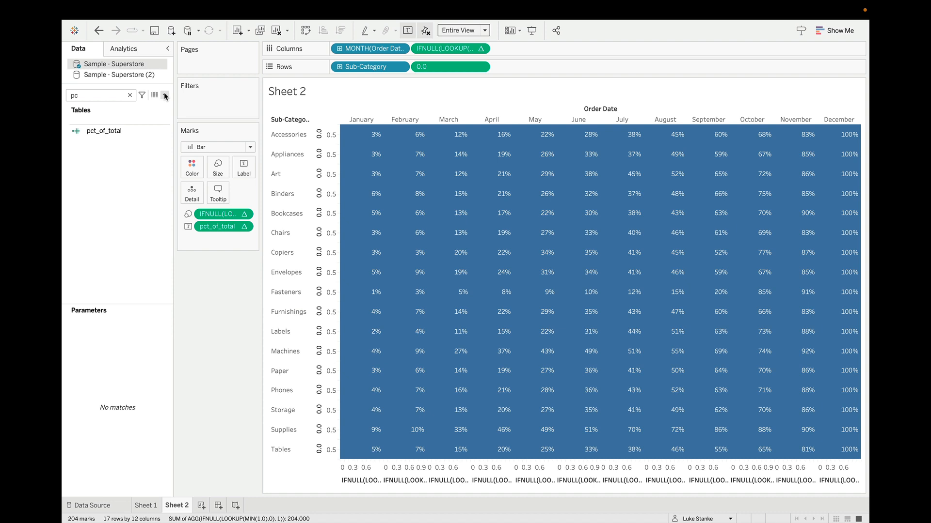
- Search the data fields for "col"
double_click(106, 96)
type("cor")
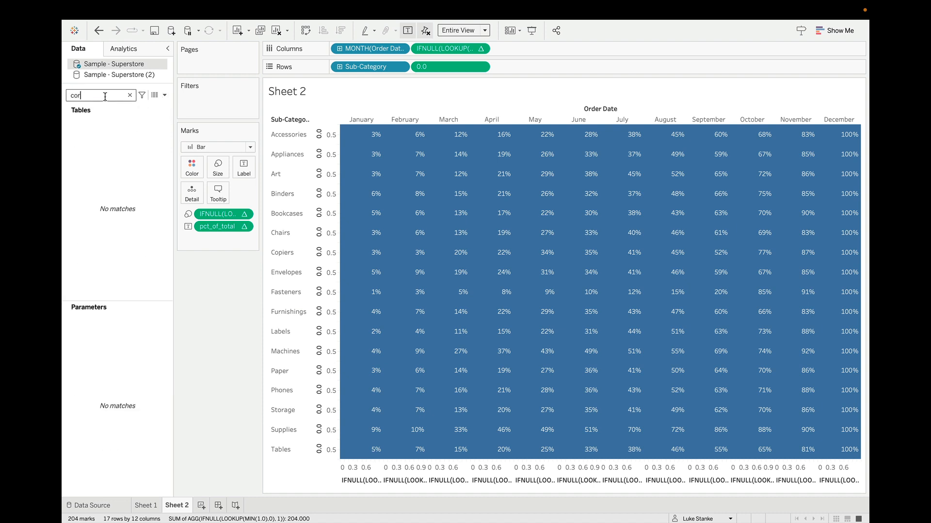
key("BackSpace")
type("l")
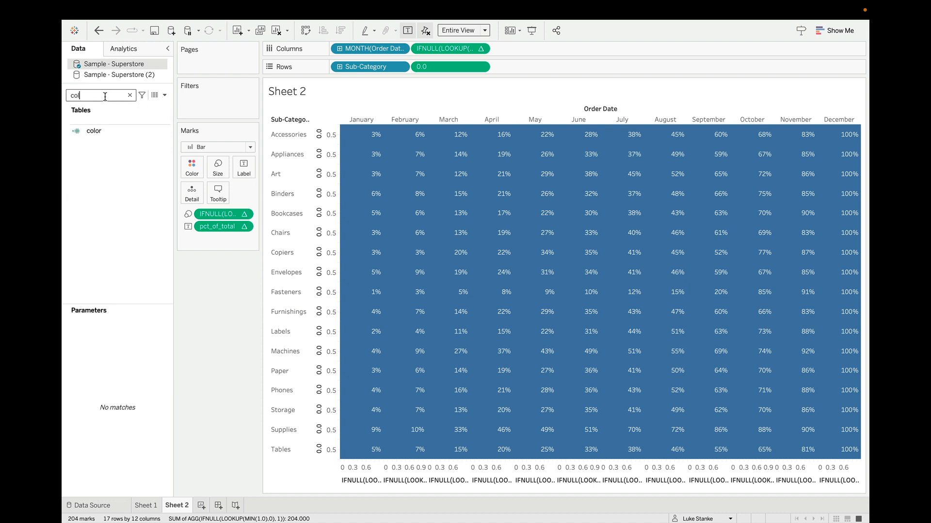
- Review the formula of the color field and assign that field to the marks' Color
right_click(92, 131)
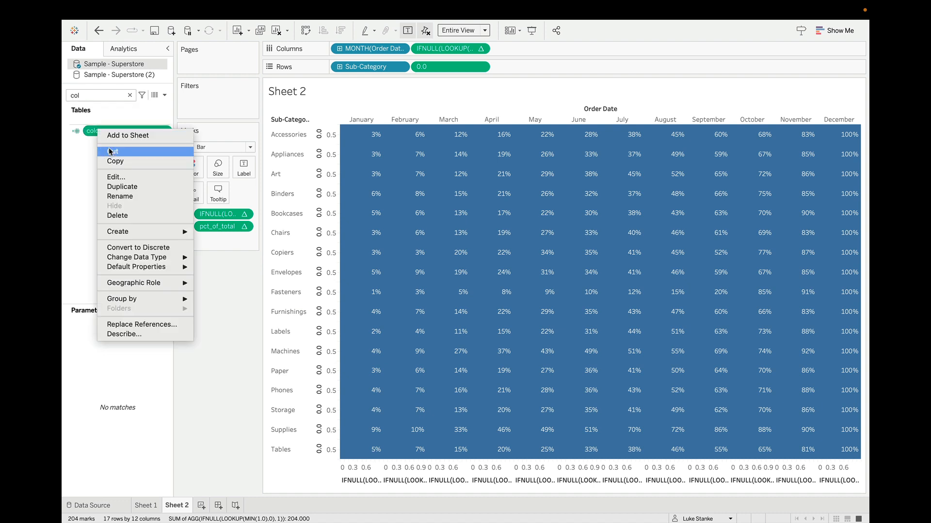
left_click(118, 176)
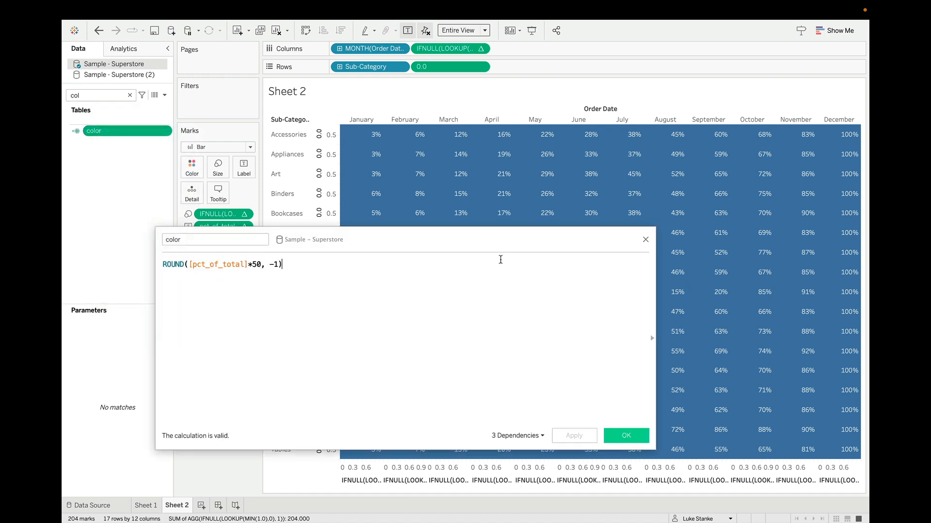
left_click(646, 240)
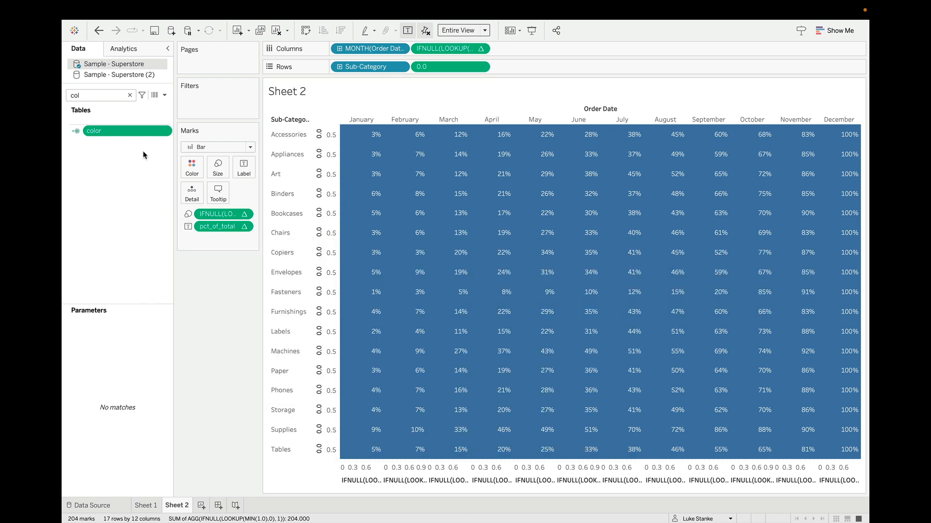
mouse_move(117, 136)
left_mouse_down()
mouse_move(245, 169)
mouse_move(192, 172)
left_mouse_up()
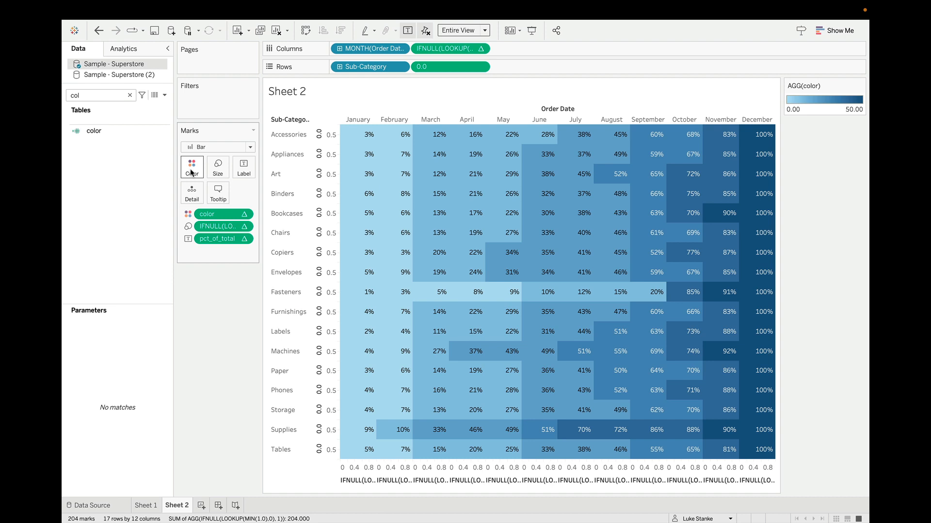
- Create a calculated field starting with the condition IF [color] != LOOKUP([color], -1)
left_click(165, 95)
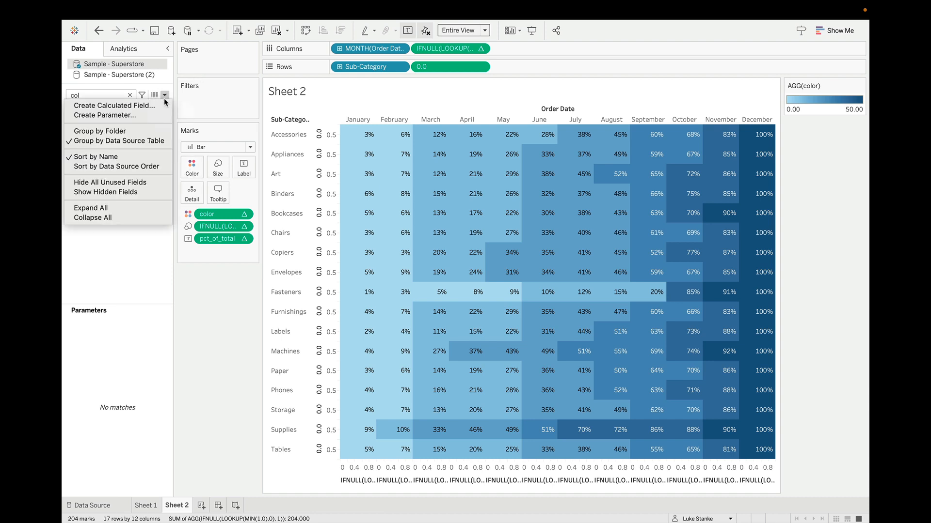
left_click(164, 106)
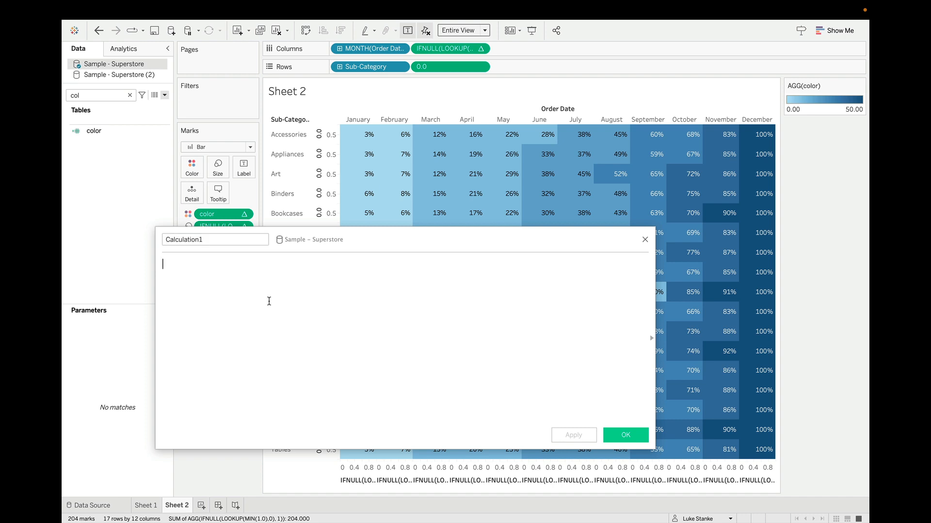
type("IF")
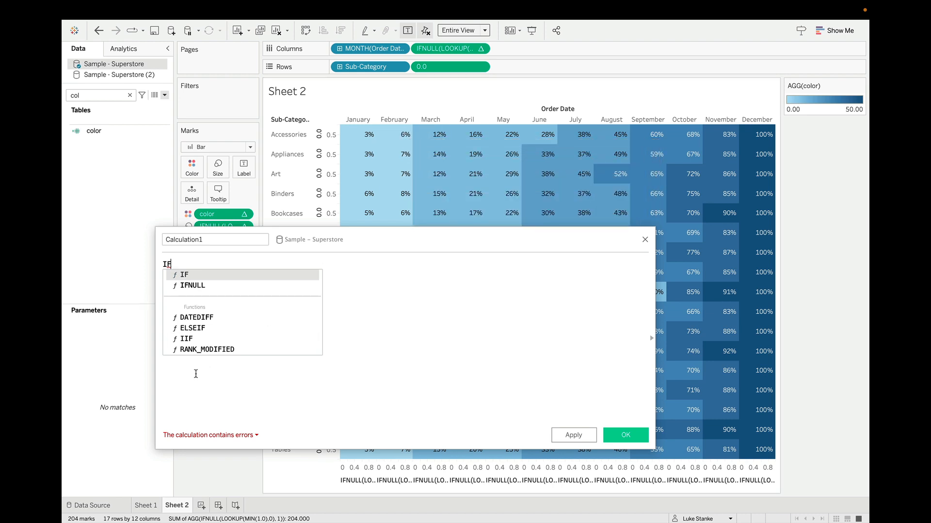
left_click(217, 261)
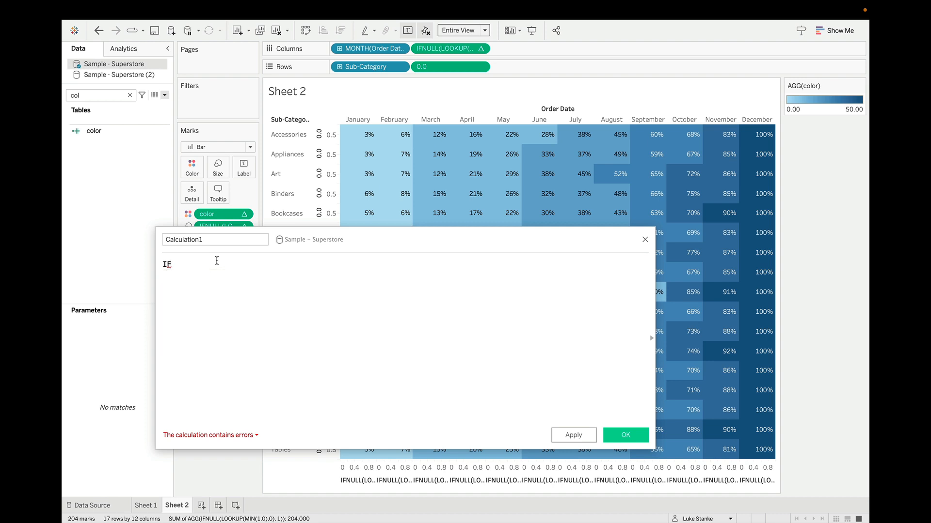
type("col")
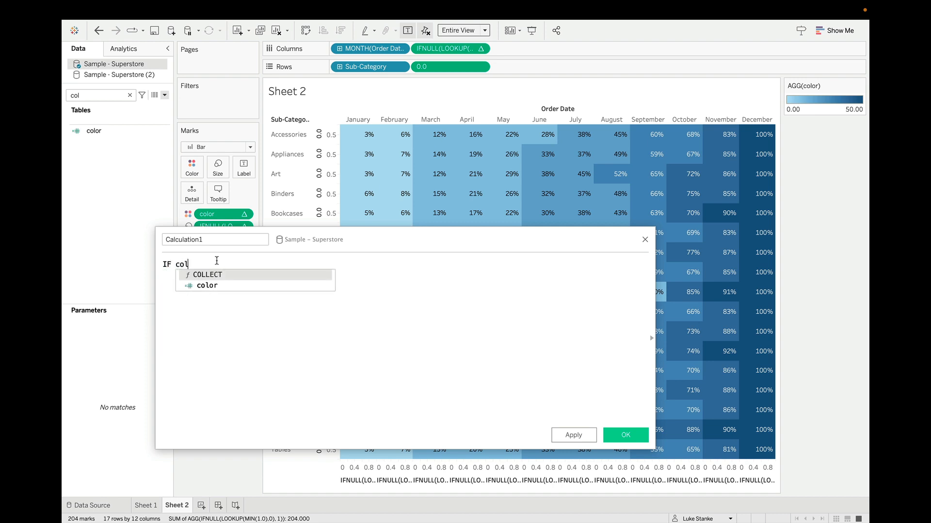
key("Return")
type("!")
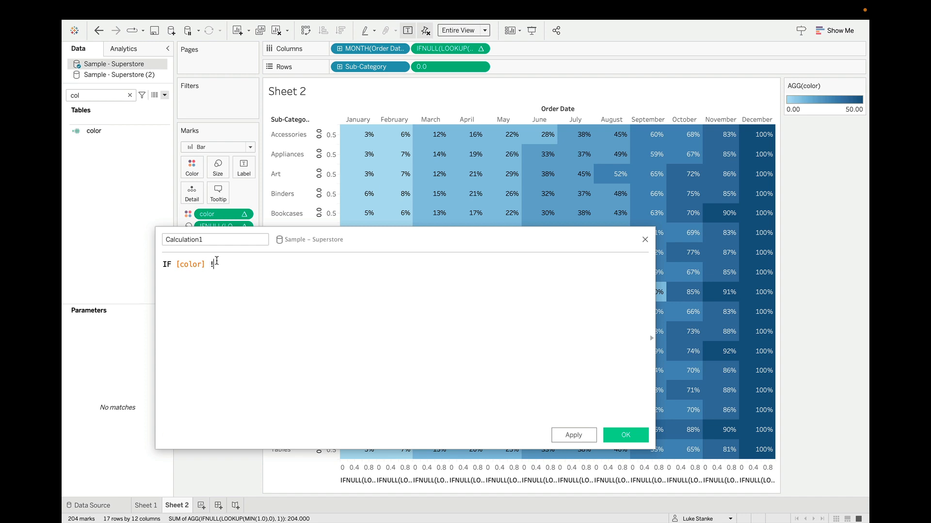
type("= LO")
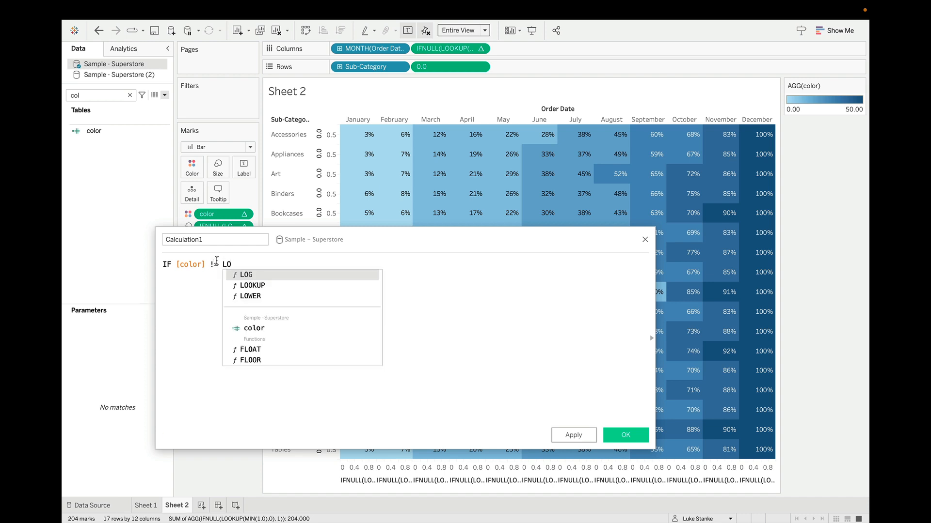
key("Down")
key("Return")
type("co")
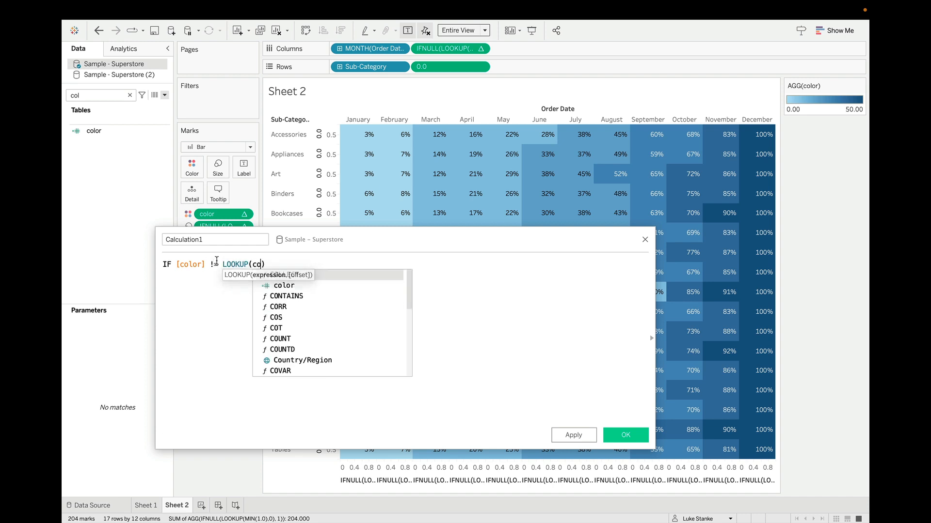
key("Down")
key("Return")
type(", -1")
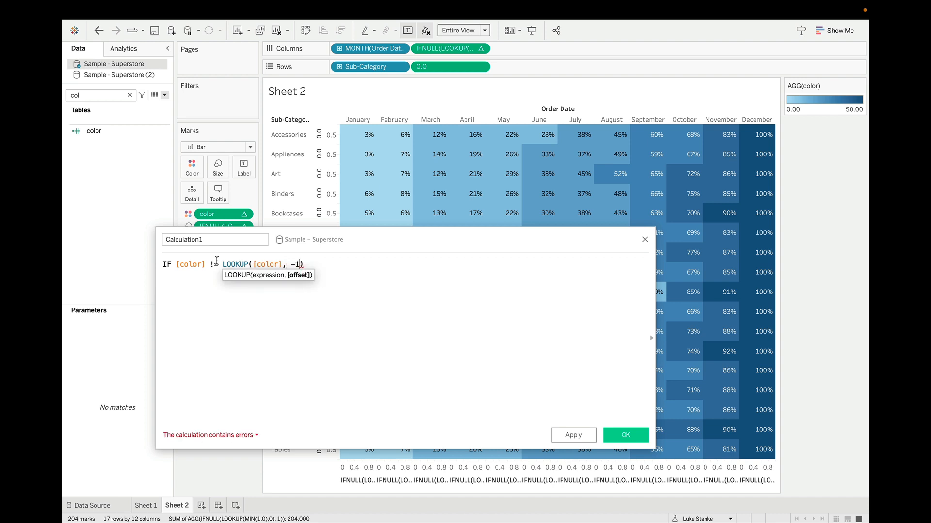
key("Right")
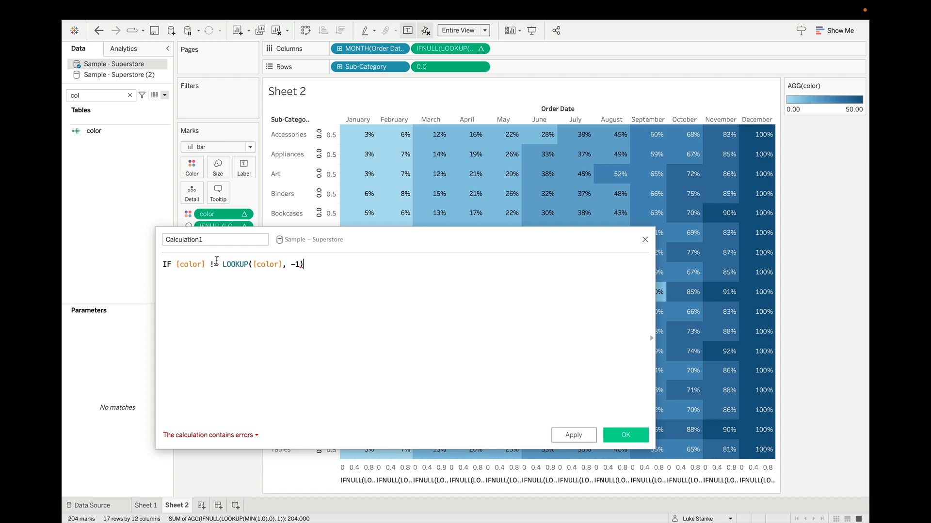
- Complete the calculation with THEN 1 END, name it Horizontal, and save it
key("Return")
type("THEN")
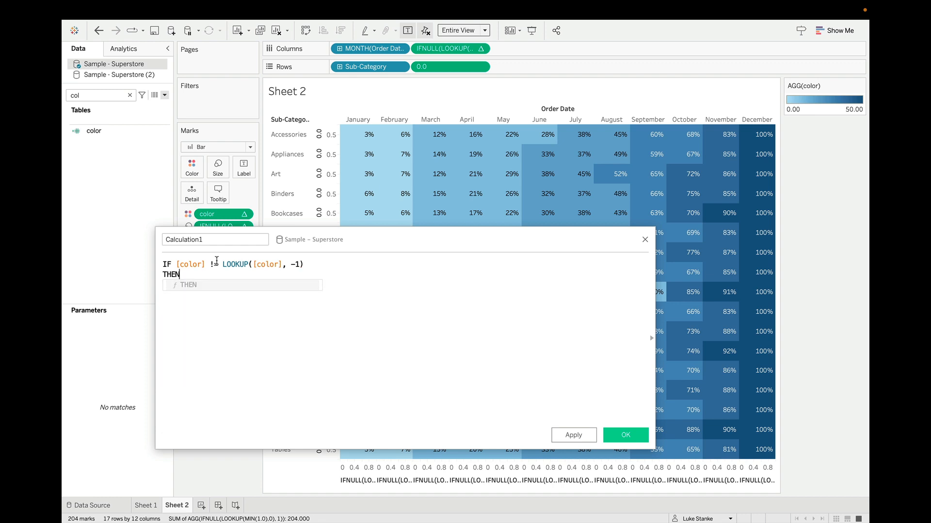
type(" 1 END")
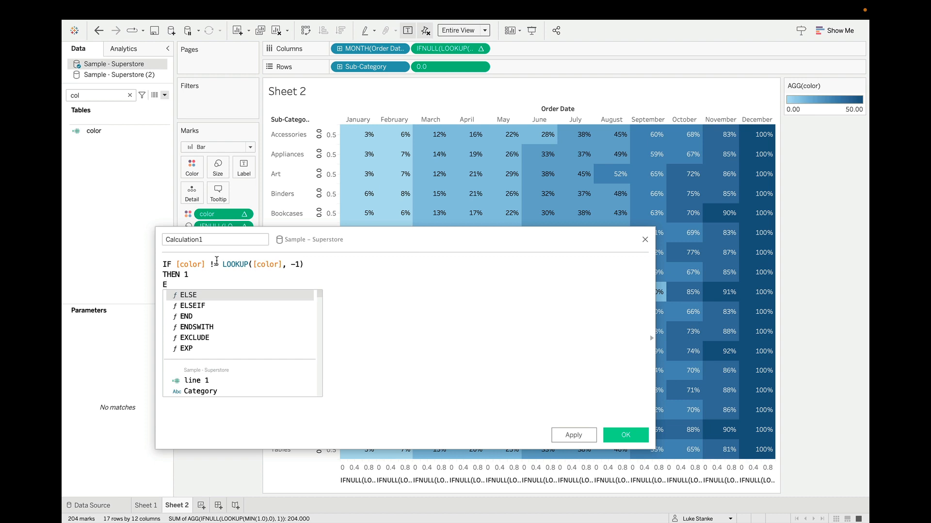
double_click(208, 241)
type("V")
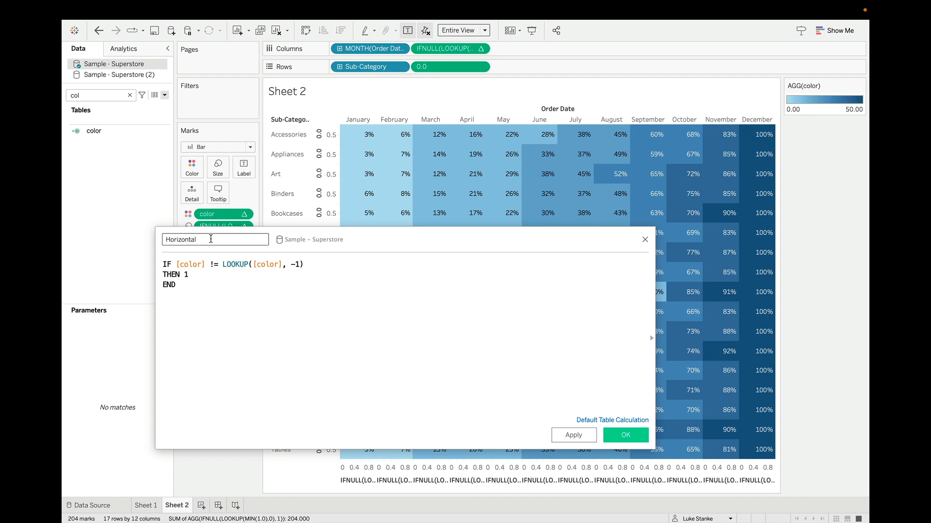
left_click(615, 435)
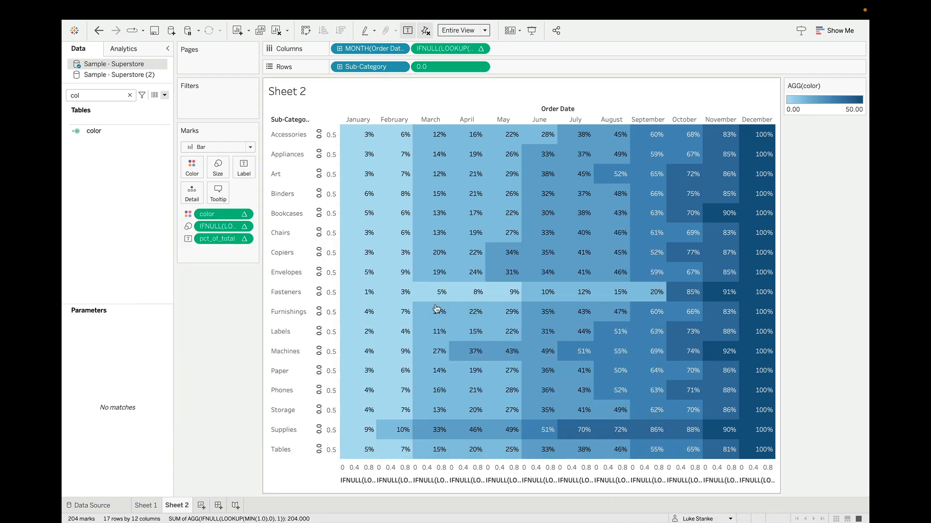
- Search the data fields for "hori" and add the Horizontal field to the marks' Detail
type("hor")
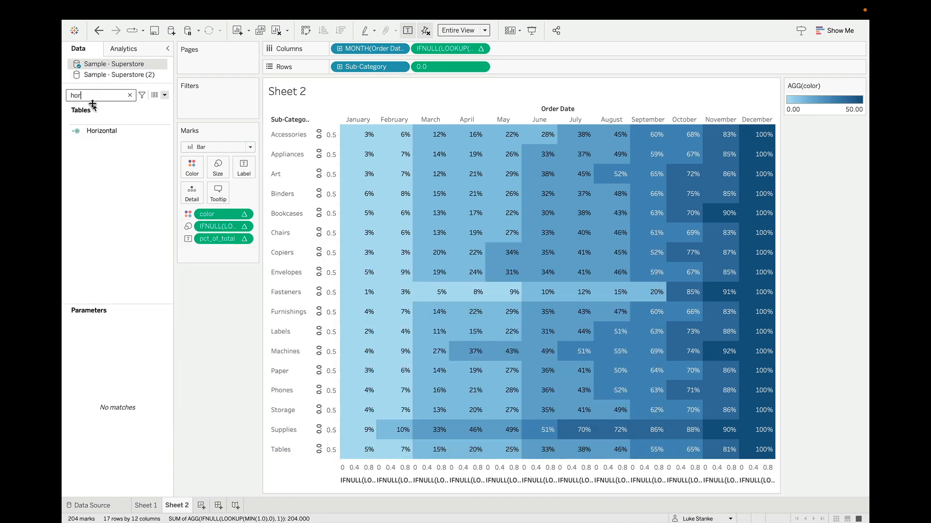
type("i")
left_click_drag(97, 131, 215, 258)
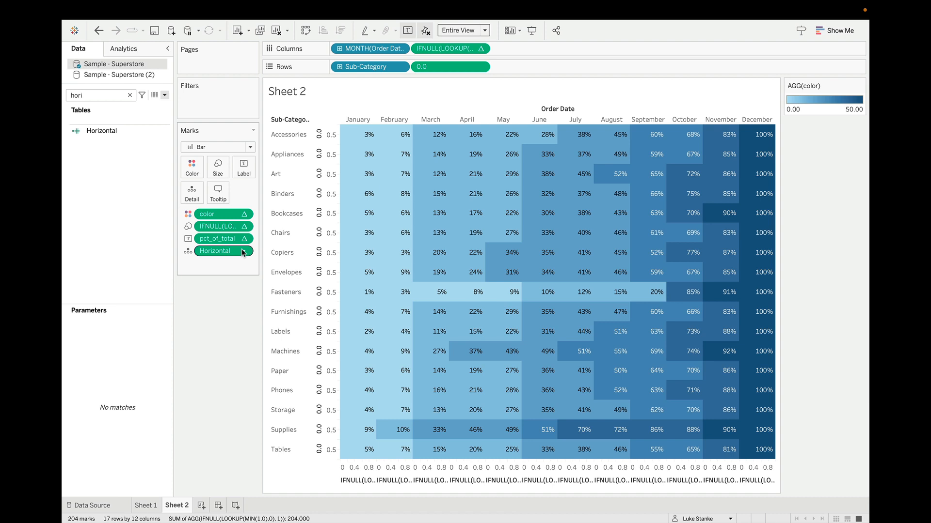
- Open the table calculation settings of Horizontal and review how the nested pct_of_total calculation is computed
left_click(243, 252)
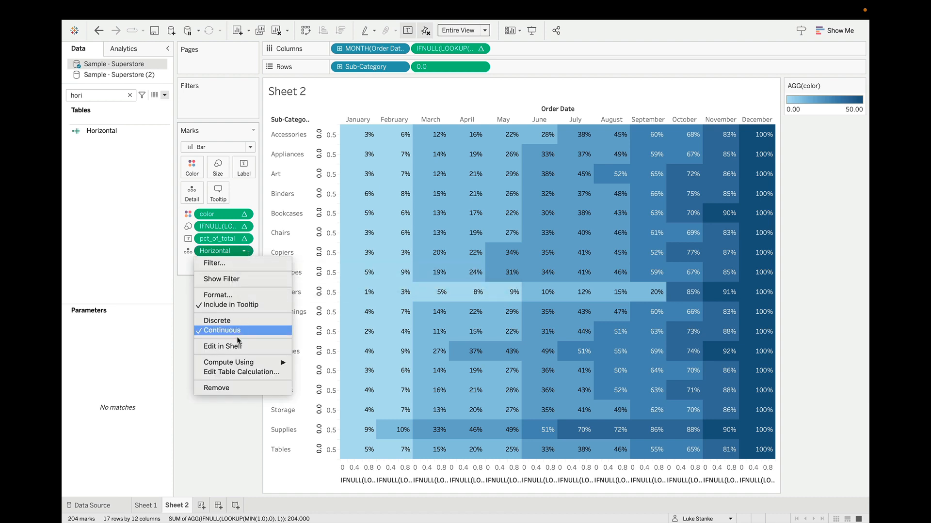
left_click(236, 372)
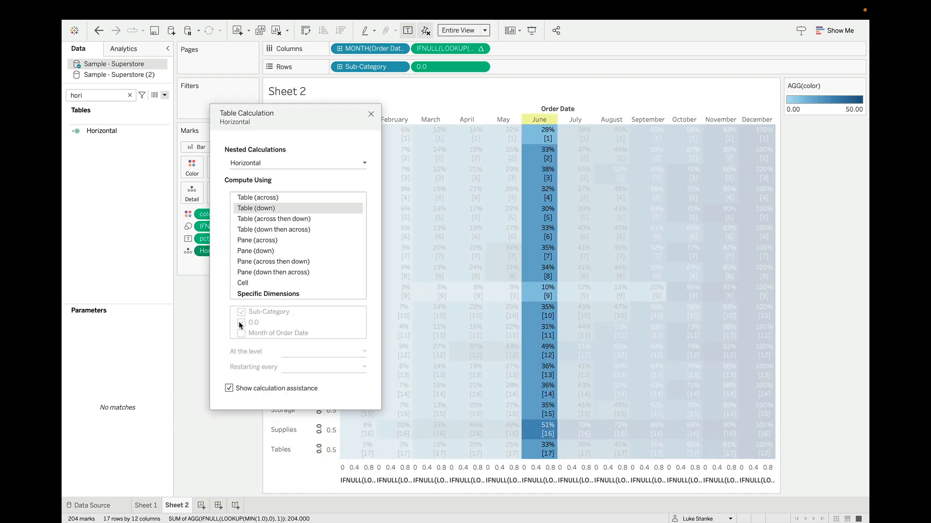
left_click(256, 166)
left_click(253, 182)
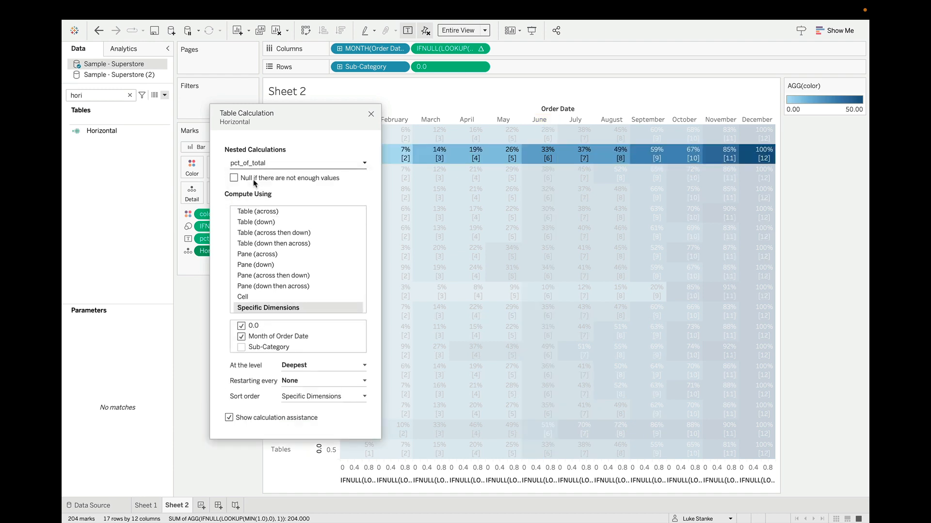
mouse_move(574, 154)
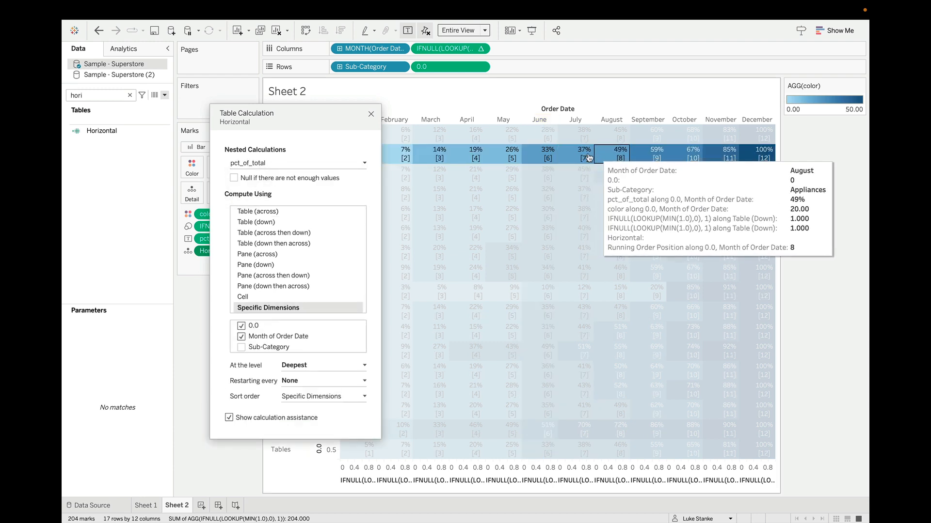
- Compute the nested Horizontal calculation using Specific Dimensions, with Sub-Category and 0.0 included, and close the settings
left_click(329, 165)
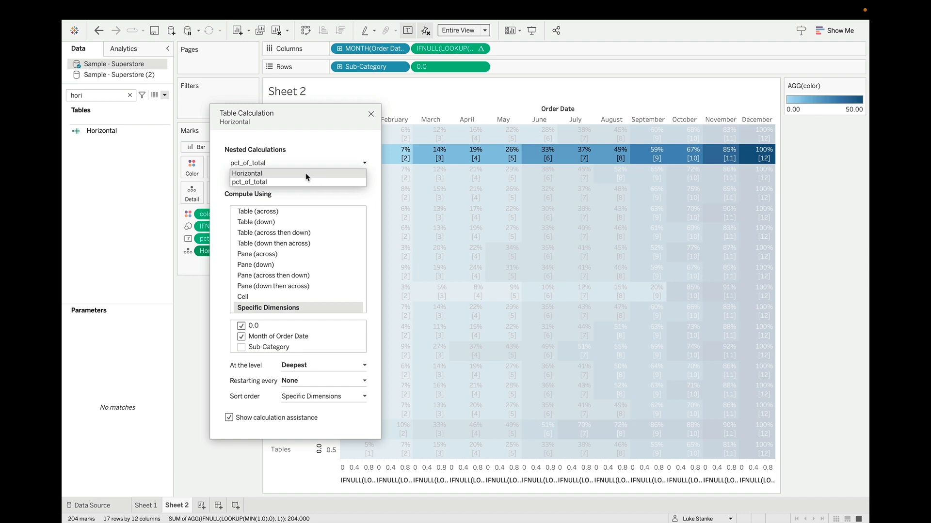
left_click(310, 174)
mouse_move(543, 151)
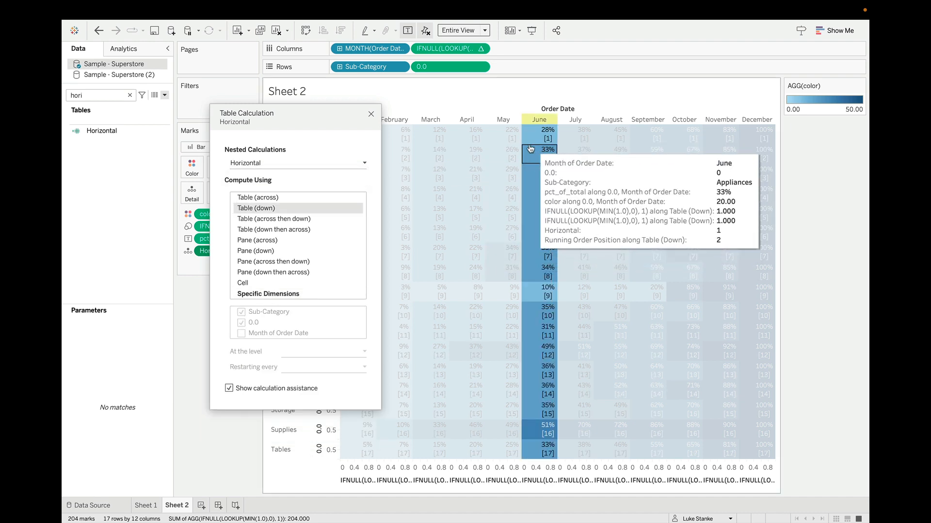
mouse_move(554, 283)
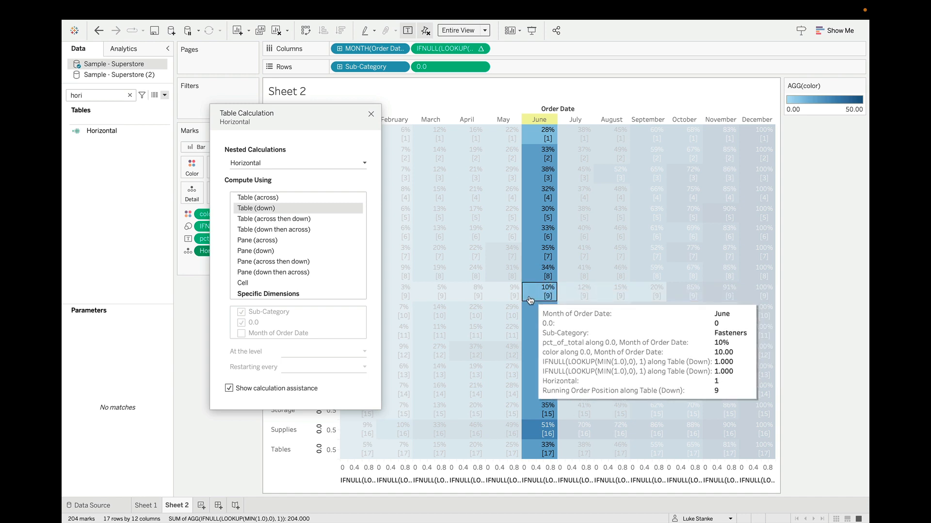
mouse_move(554, 451)
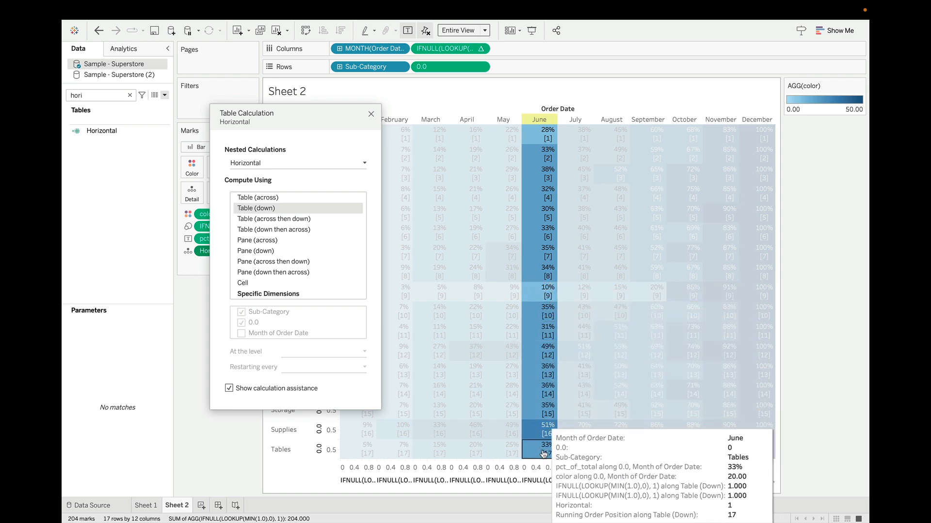
left_click(256, 296)
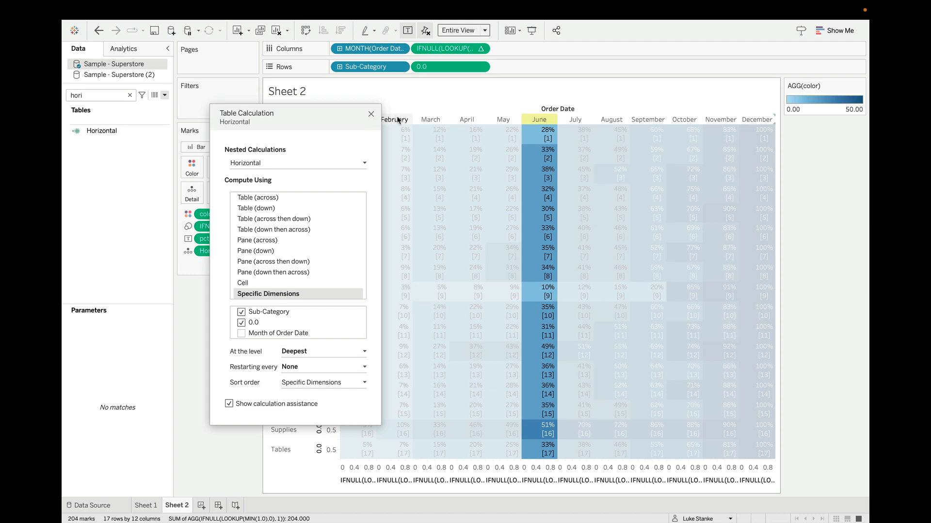
left_click(372, 115)
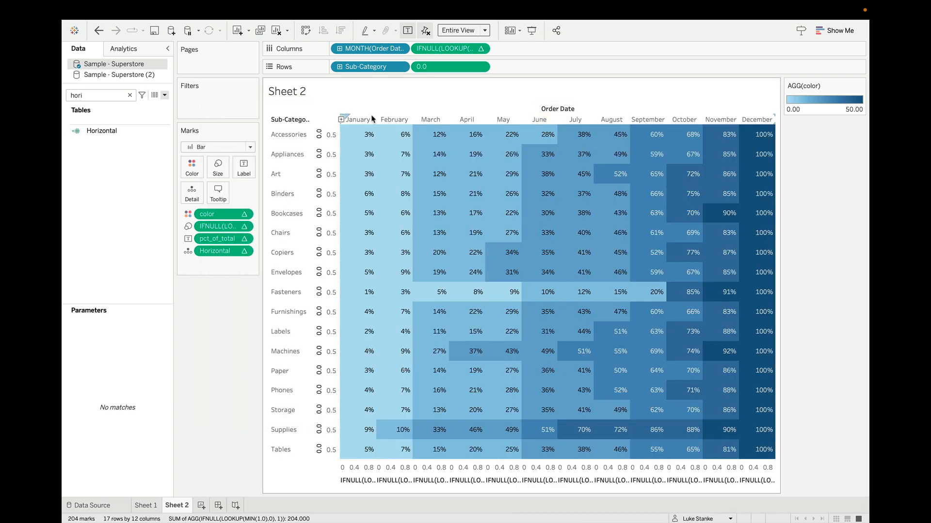
- Add a reference line to the 0.0 row axis, scoped per cell, with Horizontal as its value
right_click(329, 201)
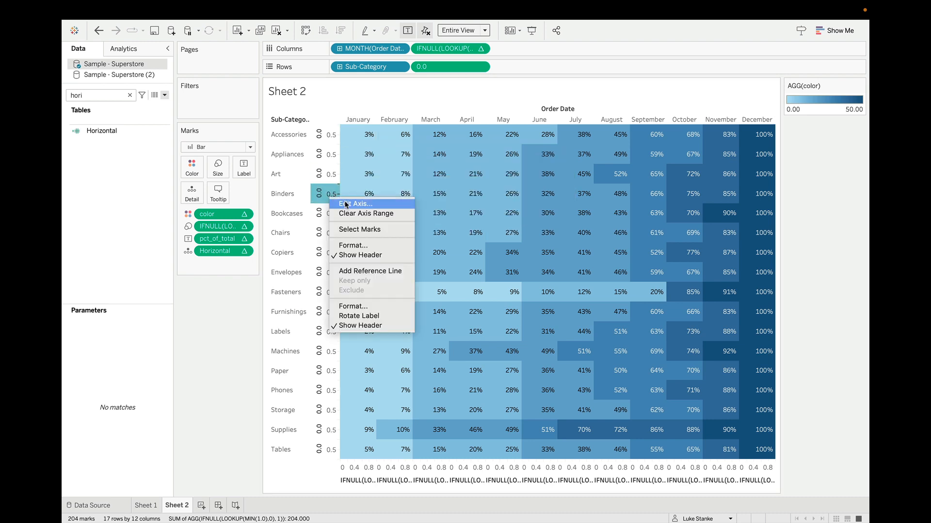
left_click(368, 272)
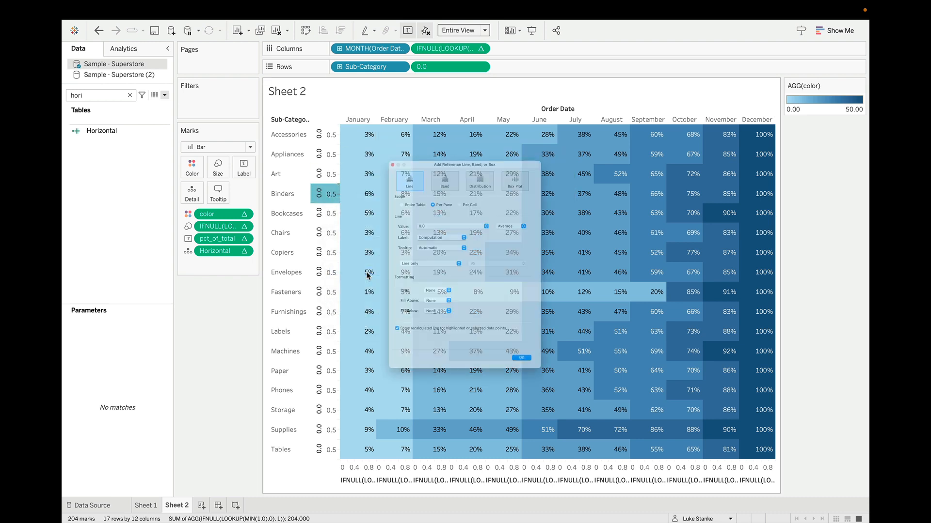
left_click(455, 153)
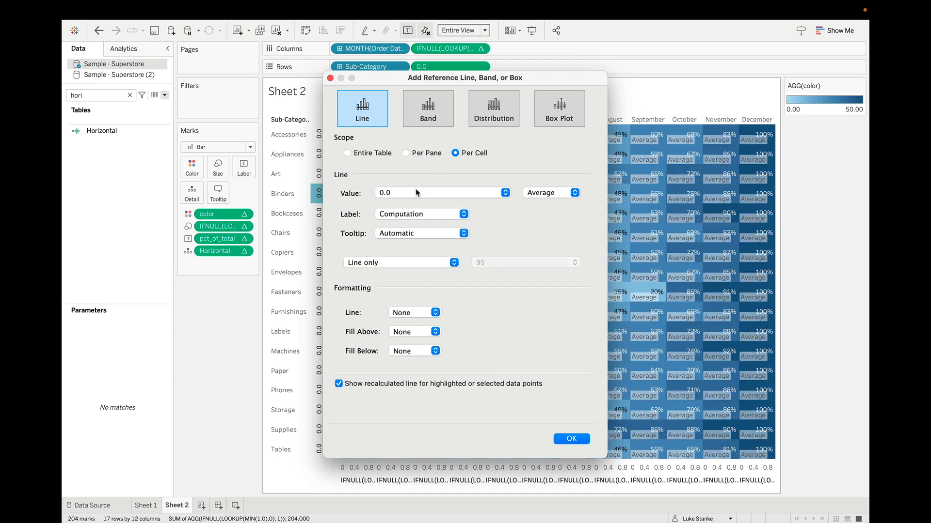
left_click(416, 193)
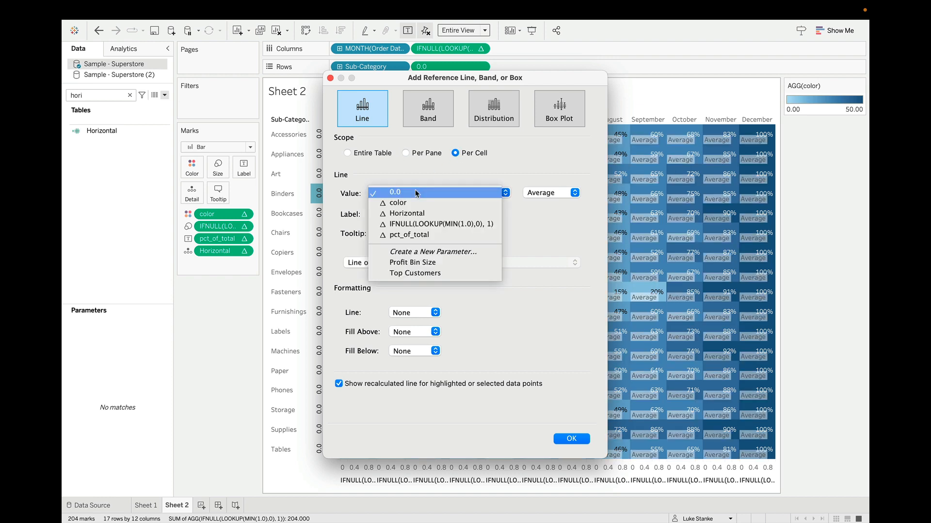
left_click(422, 214)
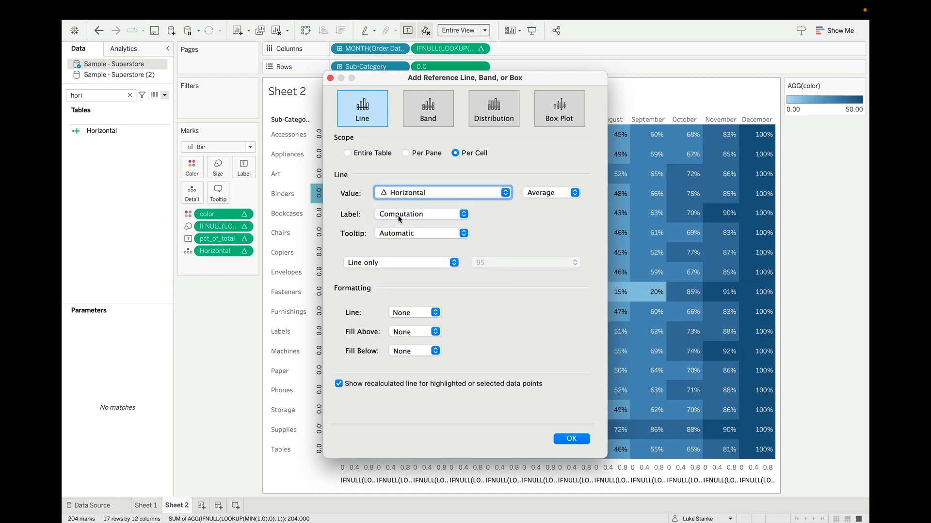
- Set the reference line's label and tooltip to None
left_click(399, 214)
left_click(401, 197)
left_click(394, 236)
left_click(395, 222)
- Format the reference line as a solid white line with the thickest weight and 100% opacity
left_click(416, 310)
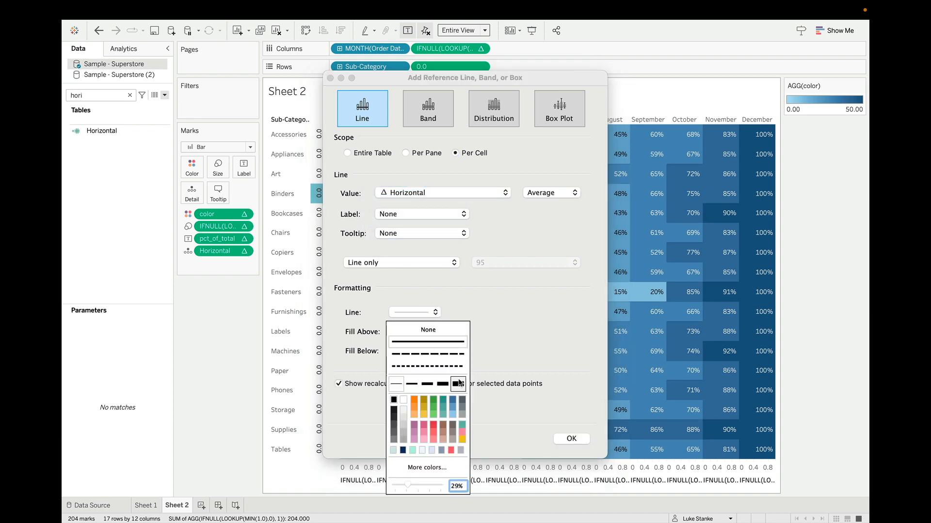
left_click(403, 400)
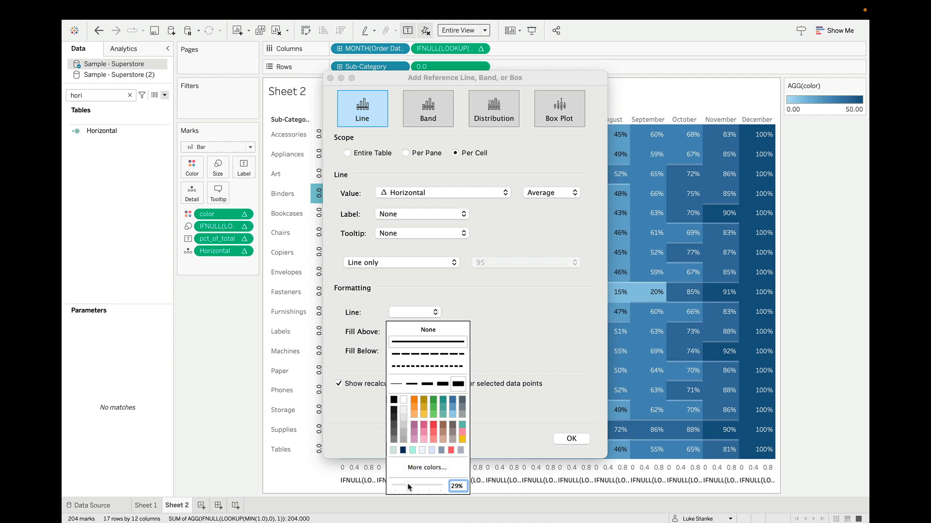
left_click_drag(408, 487, 465, 487)
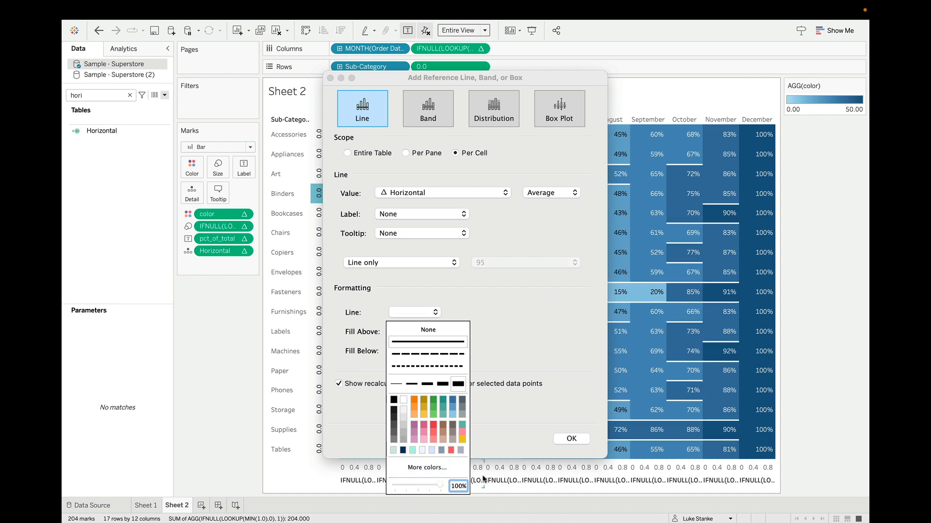
left_click(502, 338)
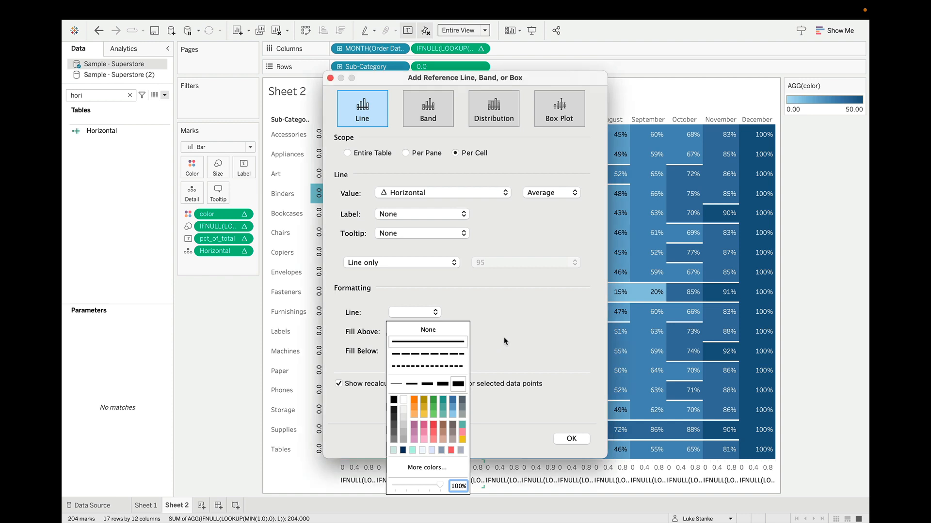
- Turn off the recalculated line for highlighted or selected data points and apply the Horizontal reference line
left_click(418, 386)
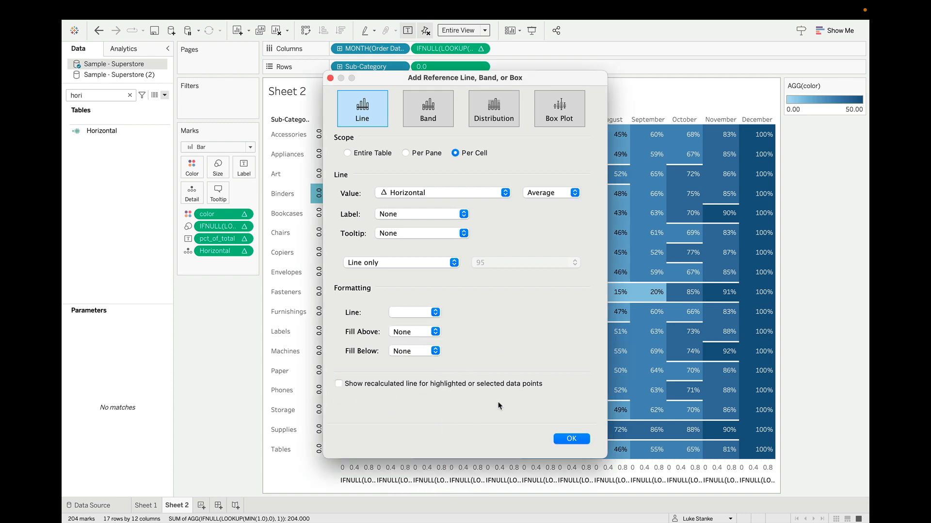
left_click(572, 440)
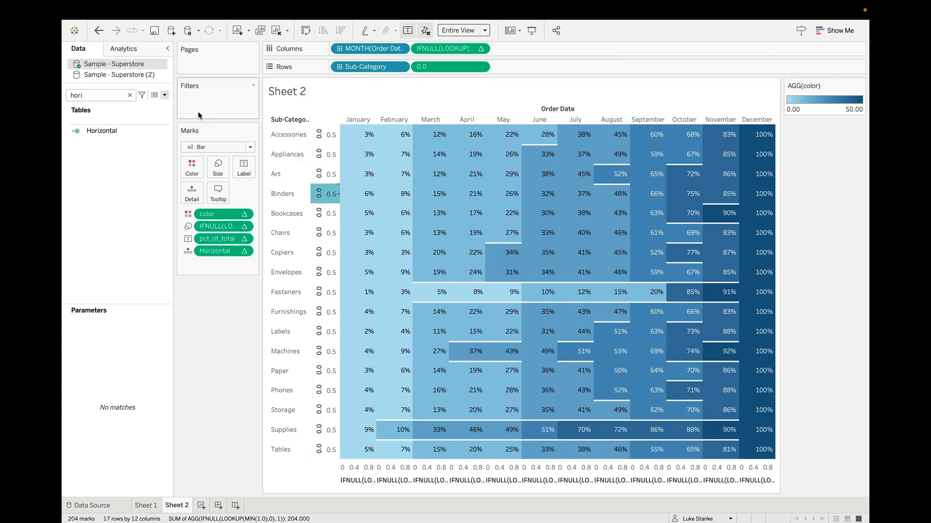
- Start a new calculated field named Vertical
left_click(165, 95)
left_click(154, 105)
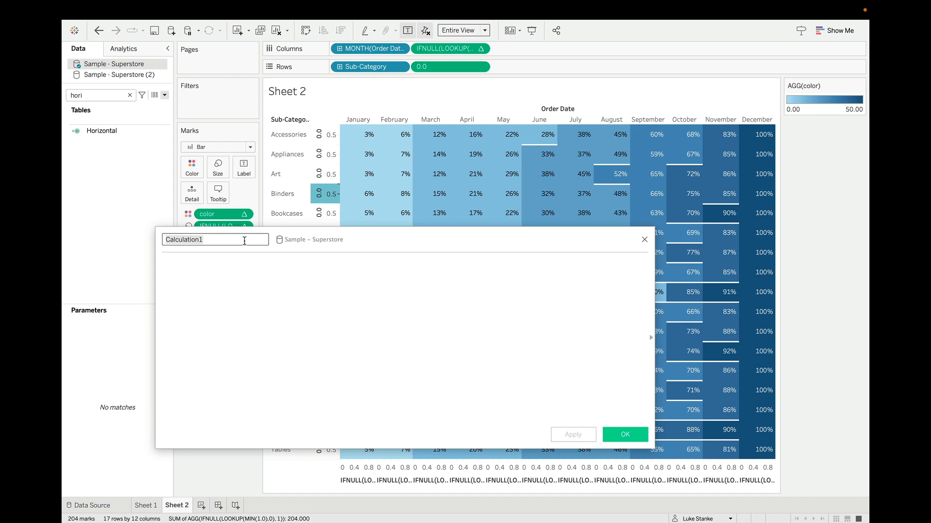
type("Vertical")
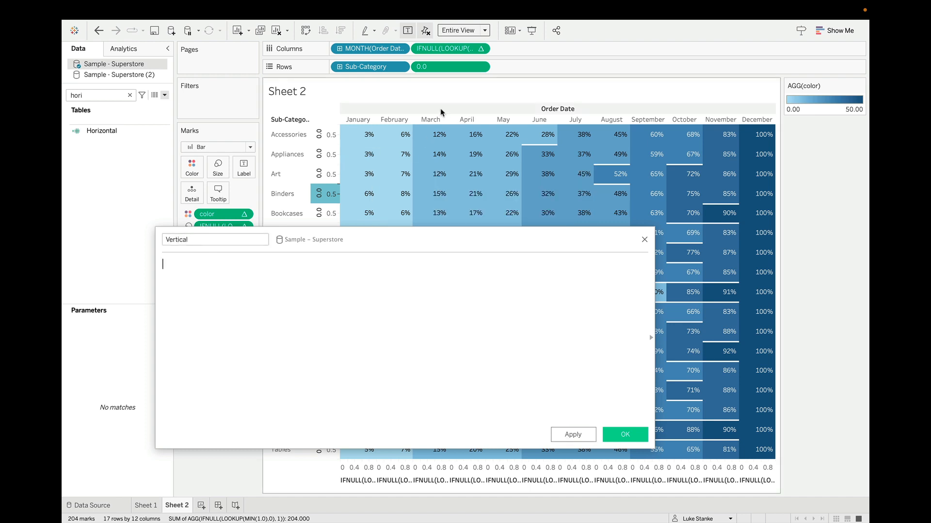
left_click(175, 267)
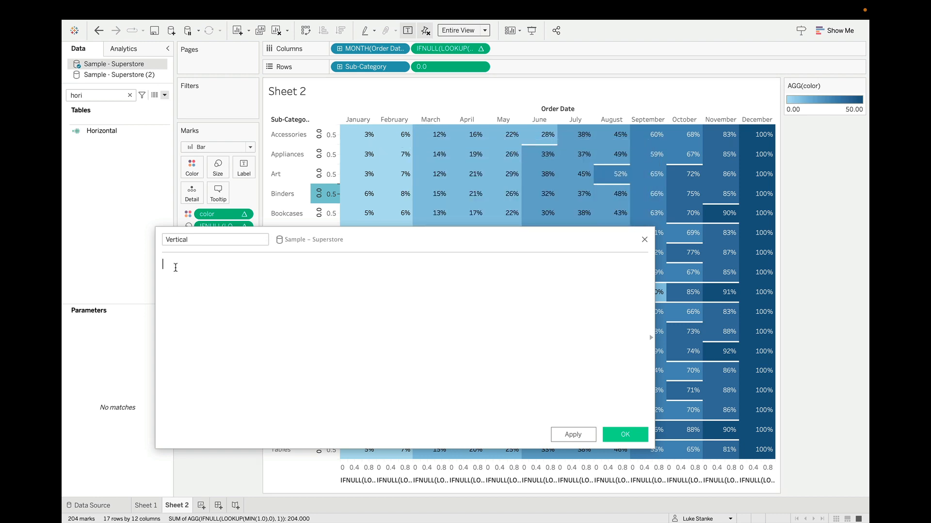
- Enter the condition IF [color] != LOOKUP([color], 1) in the Vertical formula
type("IF co")
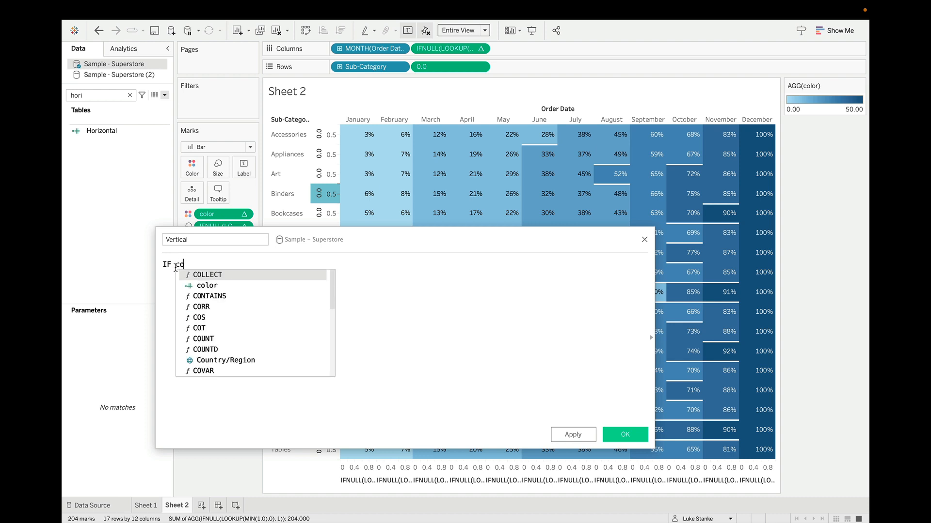
key("Down")
key("Return")
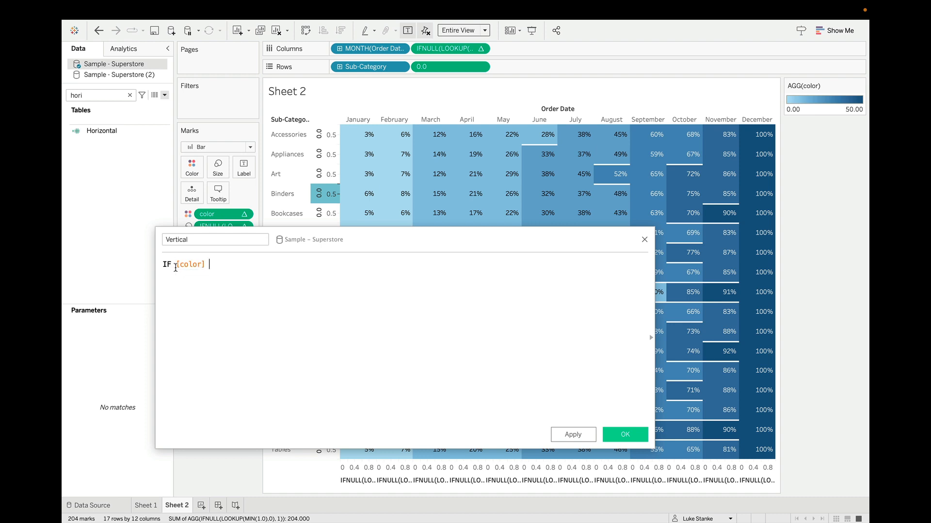
type("!= LOO")
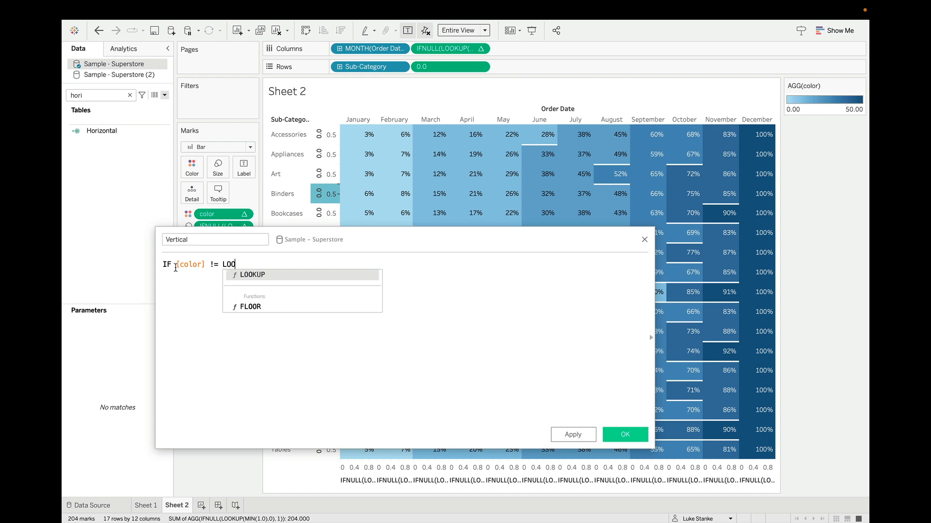
key("Return")
type("co")
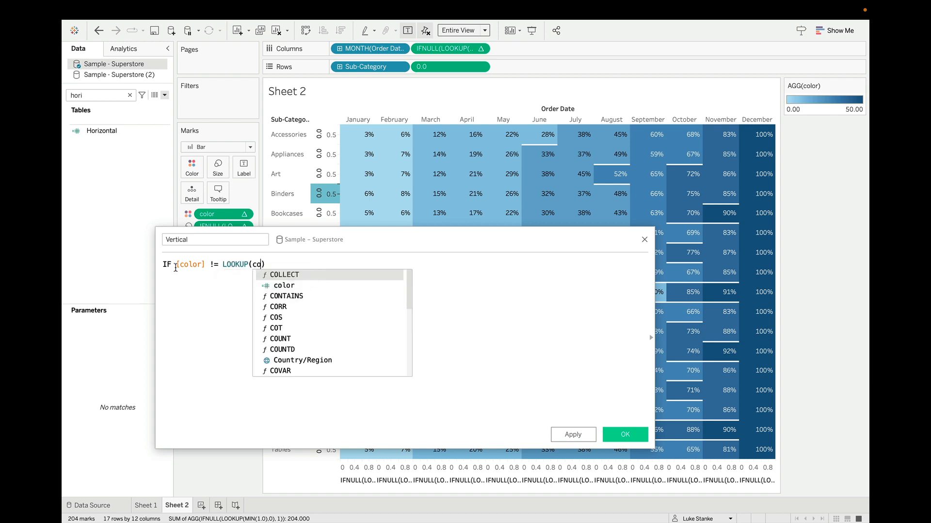
key("Down")
key("Return")
type(", ")
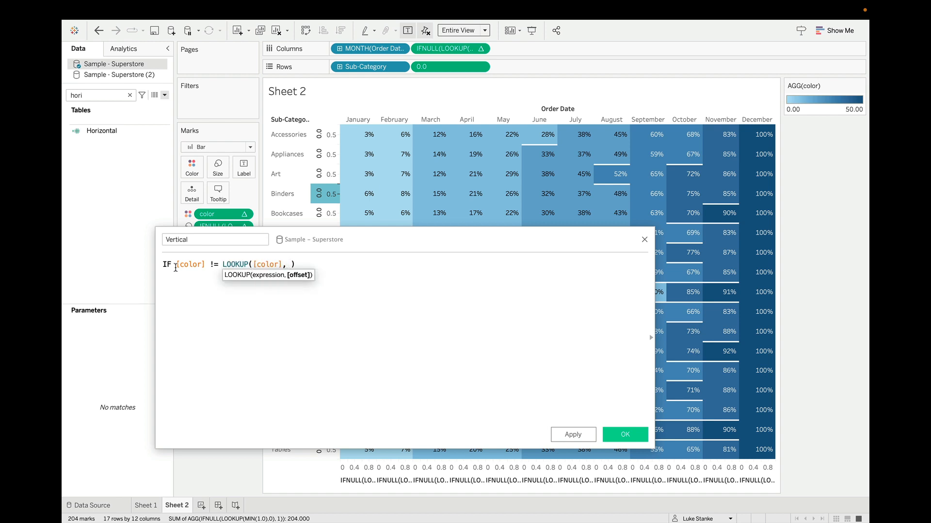
type("1)")
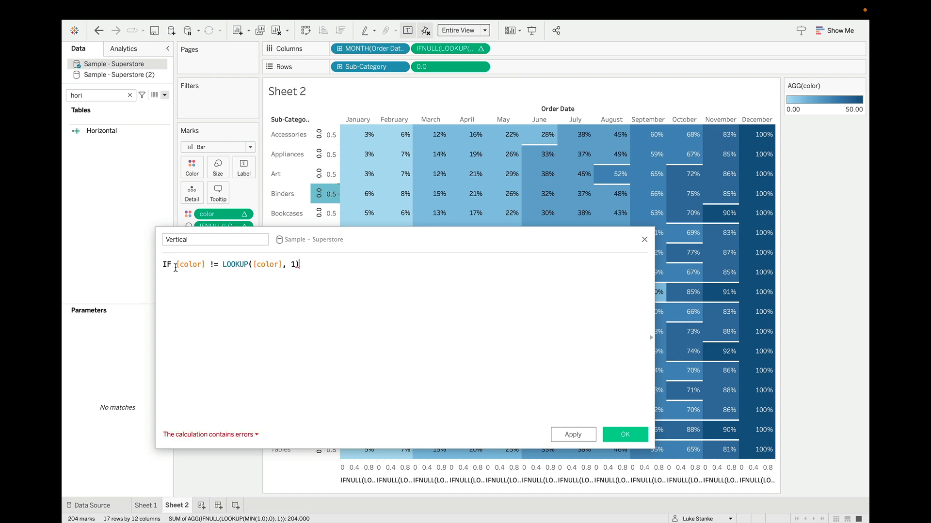
- Complete the Vertical formula with THEN 1 and END on separate lines, and save the calculated field
key("Return")
type("THEN ")
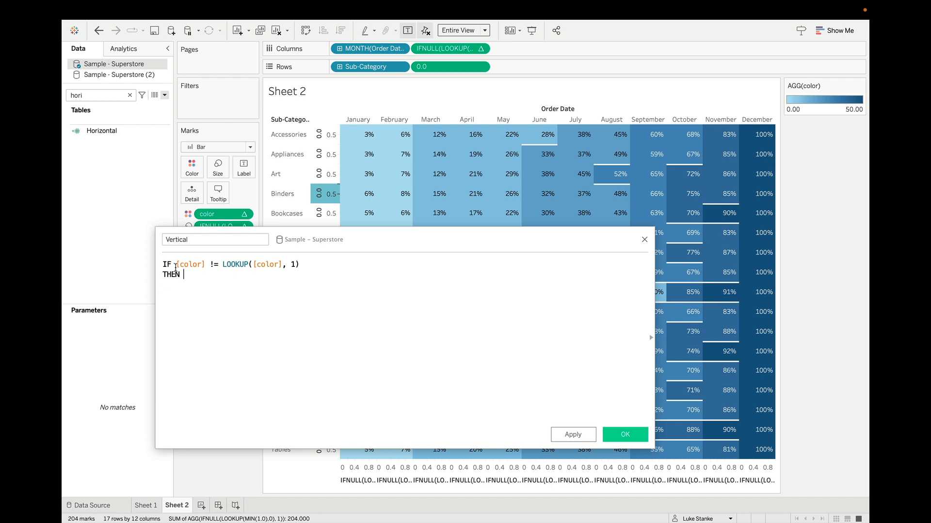
type("1 END")
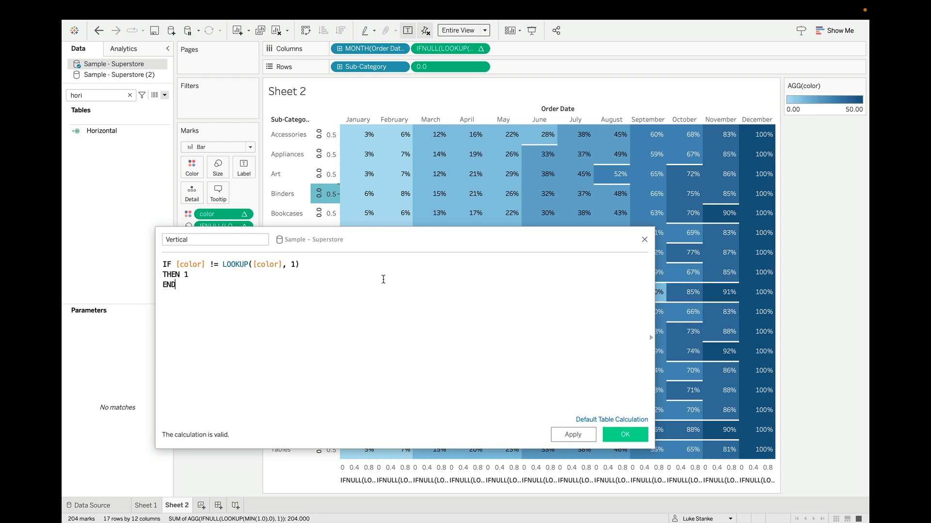
left_click(625, 434)
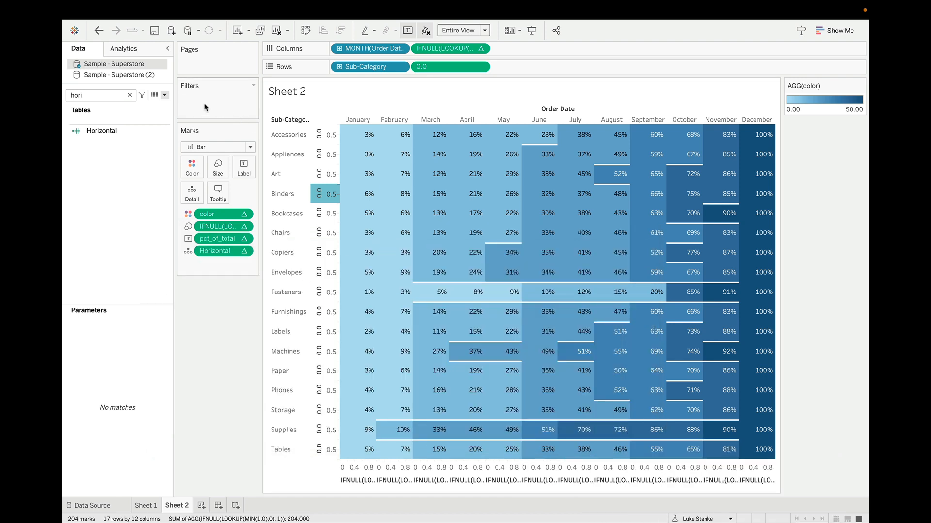
- Search the data fields for "ver" and add the Vertical field to the marks as detail
left_click(92, 93)
key("BackSpace")
key("BackSpace")
key("BackSpace")
key("BackSpace")
type("ver")
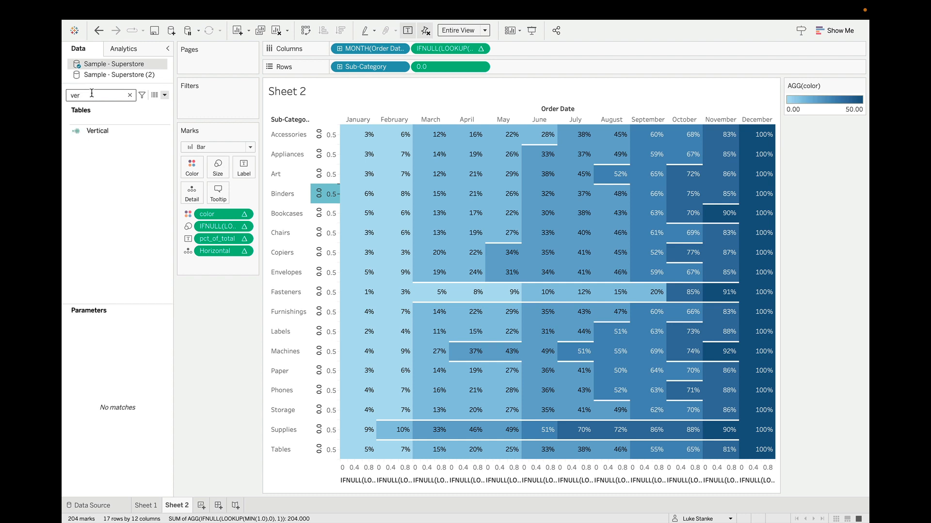
left_click_drag(93, 127, 203, 273)
- Compute the nested Vertical calculation using Specific Dimensions, with 0.0 and Month of Order Date included and Sub-Category excluded, and close the settings
right_click(207, 265)
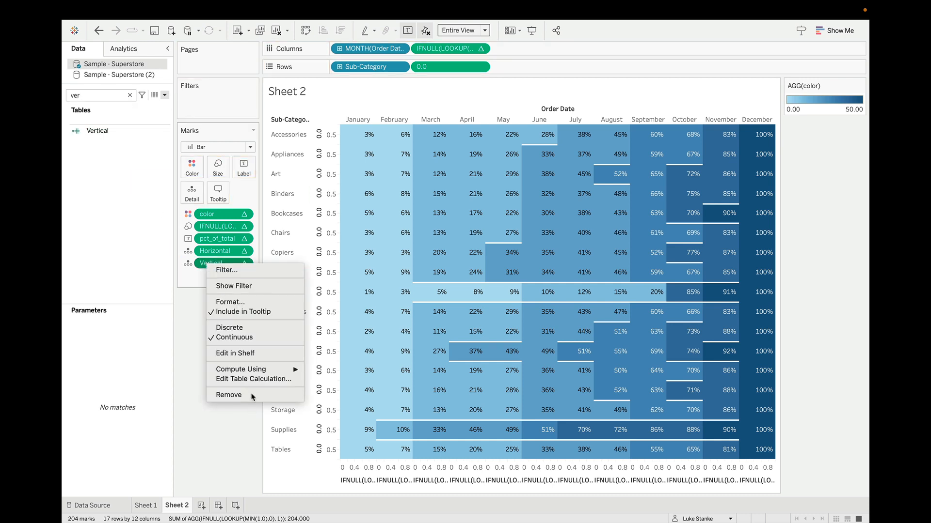
left_click(252, 380)
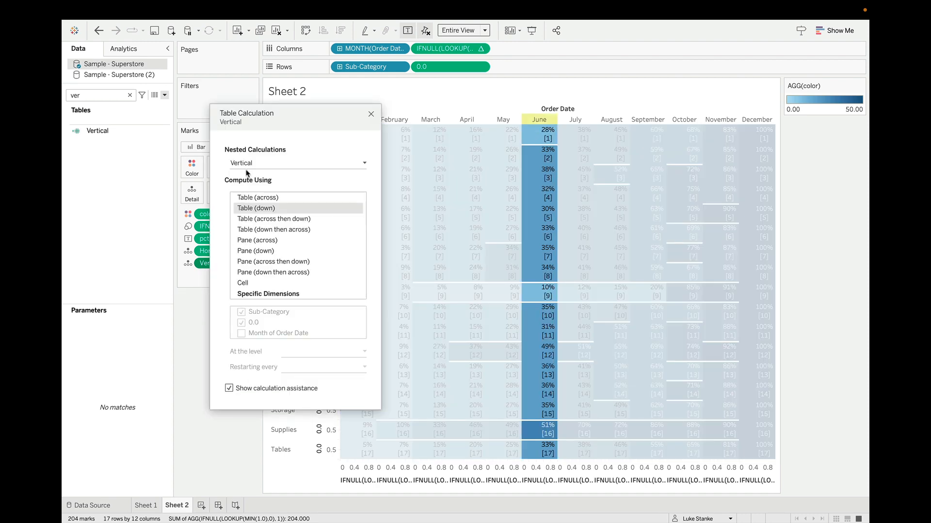
left_click(247, 168)
left_click(246, 183)
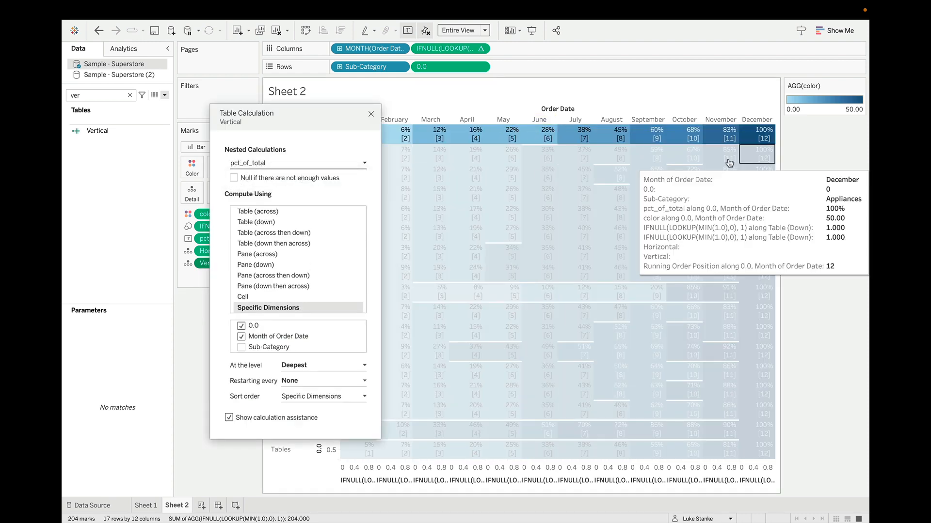
left_click(256, 166)
left_click(259, 171)
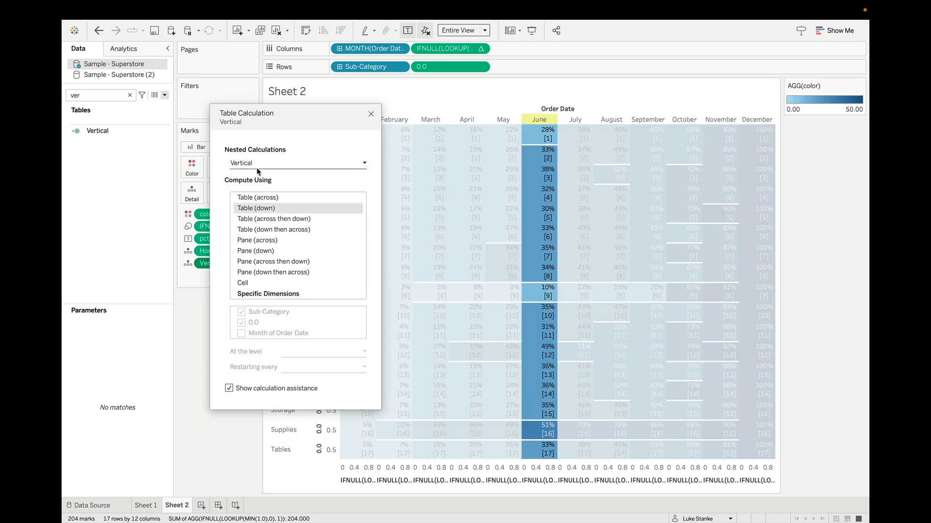
left_click(257, 294)
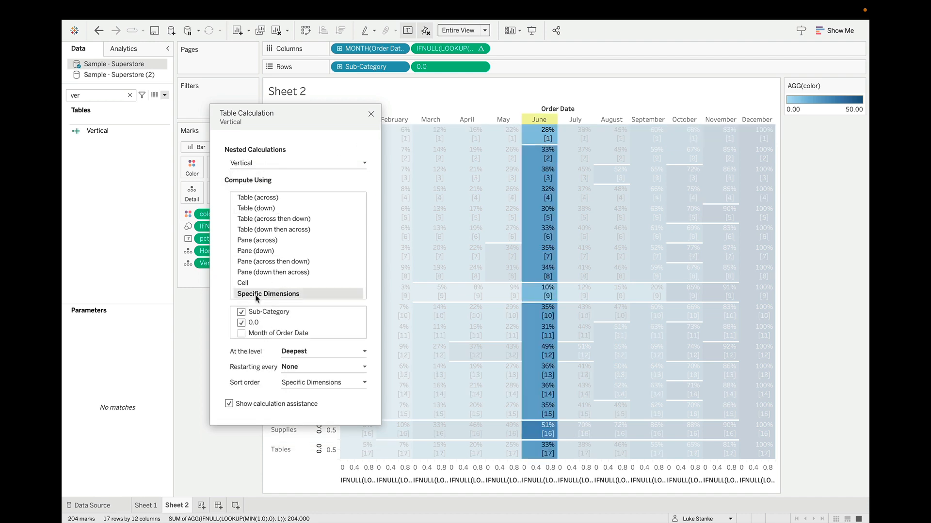
left_click(241, 312)
left_click(242, 334)
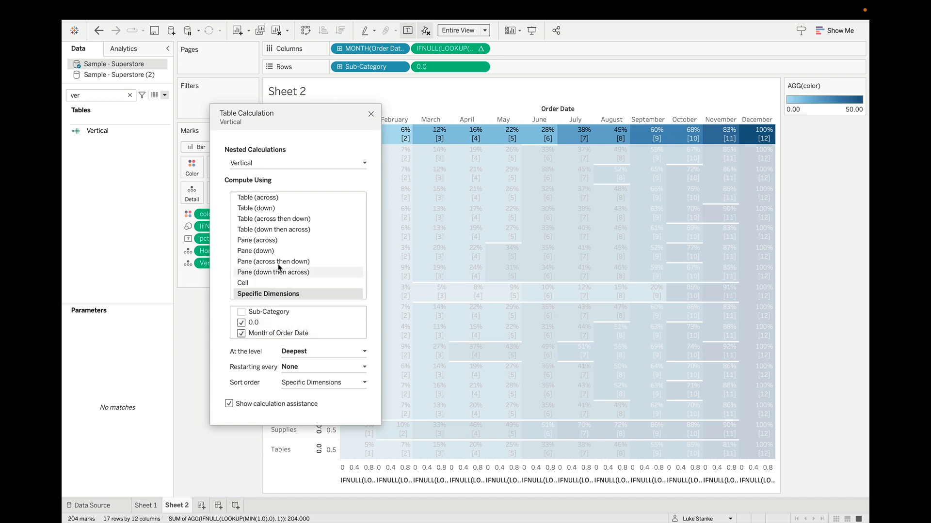
left_click(371, 115)
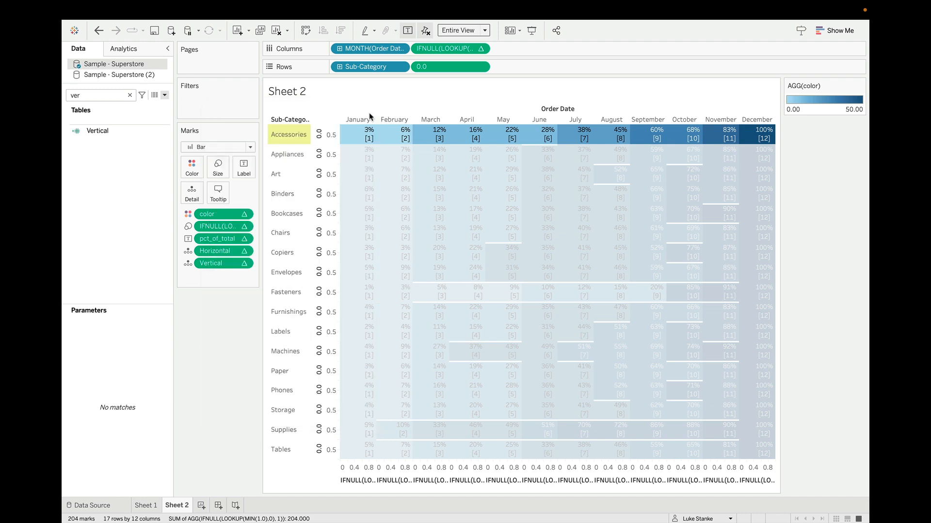
- Add a reference line to the IFNULL(LOOKUP(MIN(1.0),0), 1) column axis, scoped per cell, with Vertical as its value
right_click(393, 471)
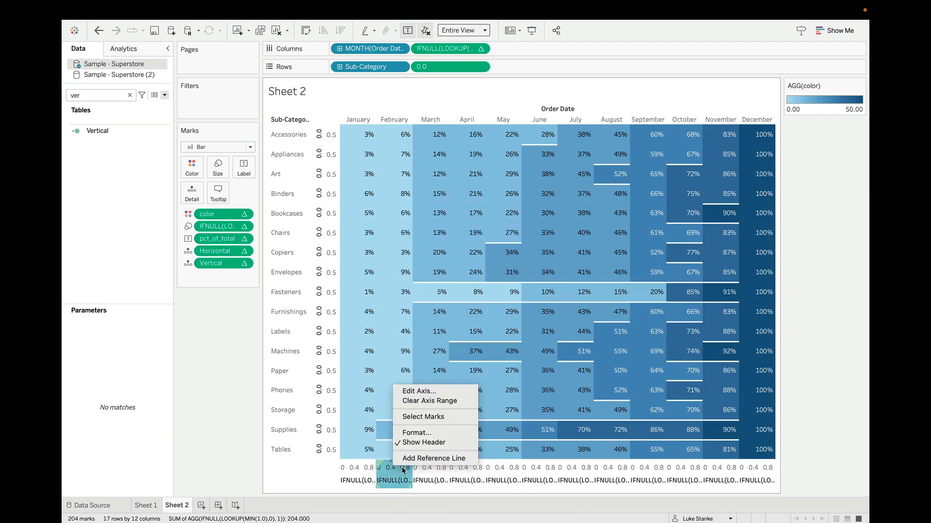
left_click(416, 457)
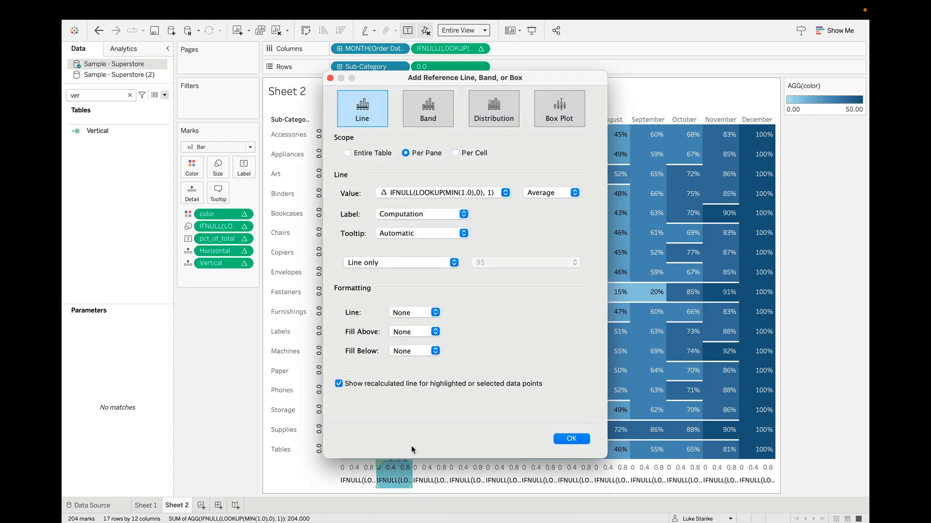
left_click(456, 153)
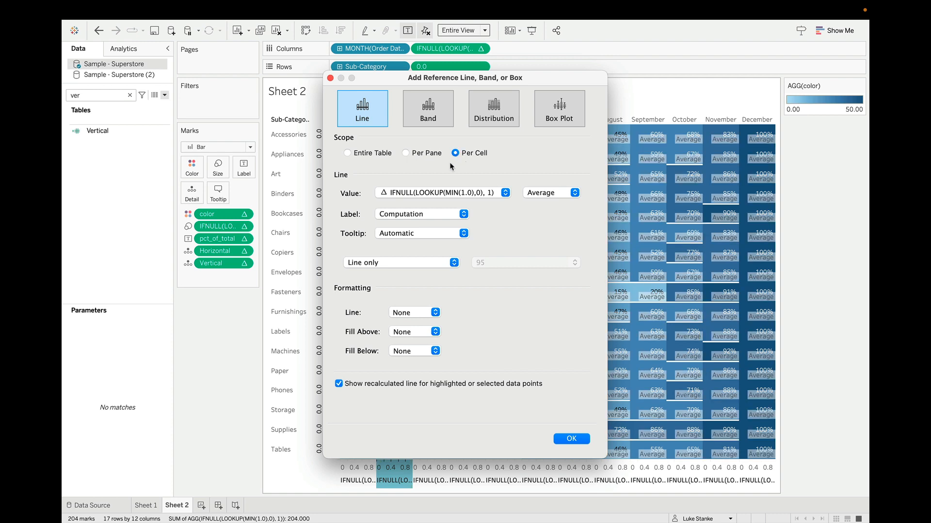
left_click(426, 194)
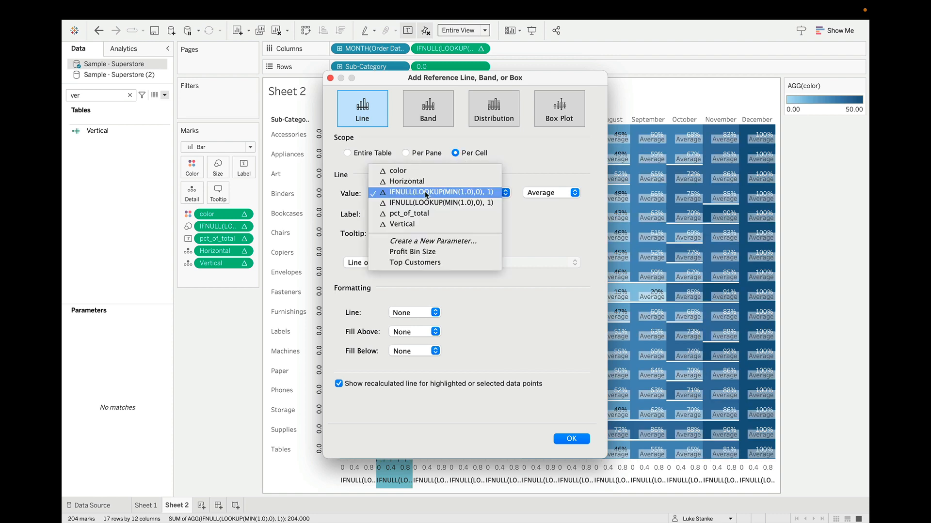
left_click(421, 223)
- Set the Vertical reference line's label and tooltip to None and turn off its recalculated line for selected points
left_click(410, 214)
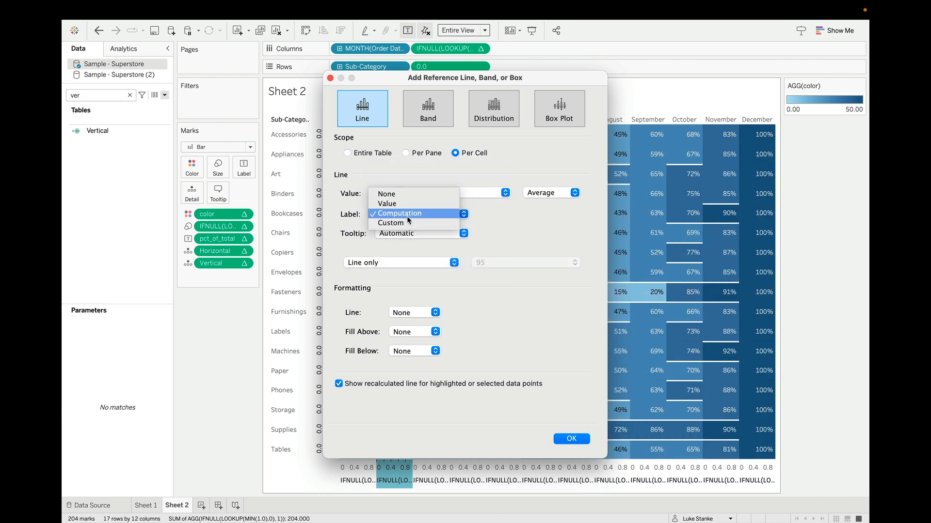
left_click(406, 194)
left_click(407, 233)
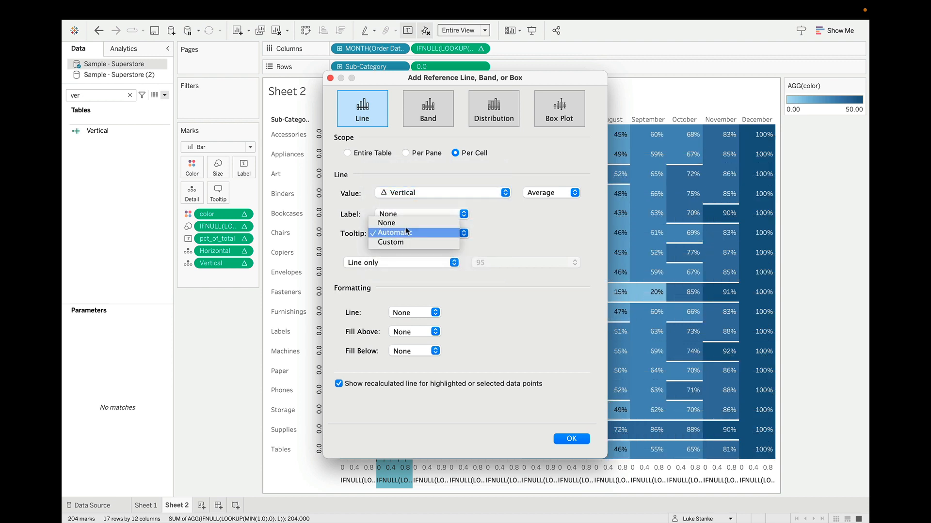
left_click(406, 223)
left_click(373, 384)
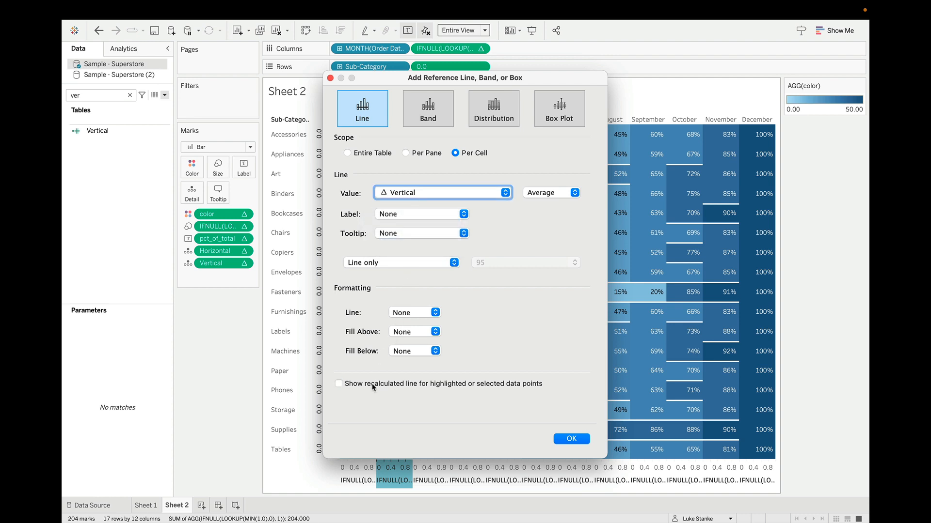
- Format the Vertical reference line as a solid white line with the thickest weight and 100% opacity
left_click(405, 313)
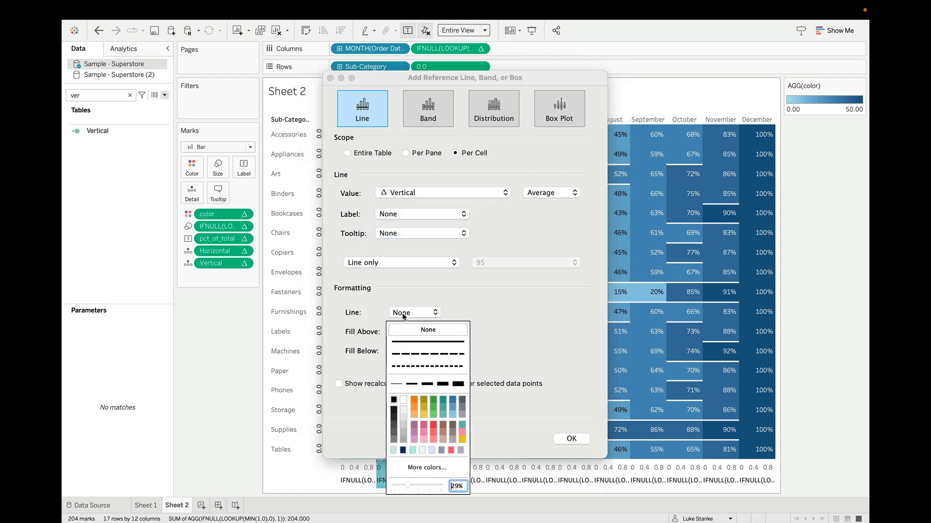
left_click(433, 343)
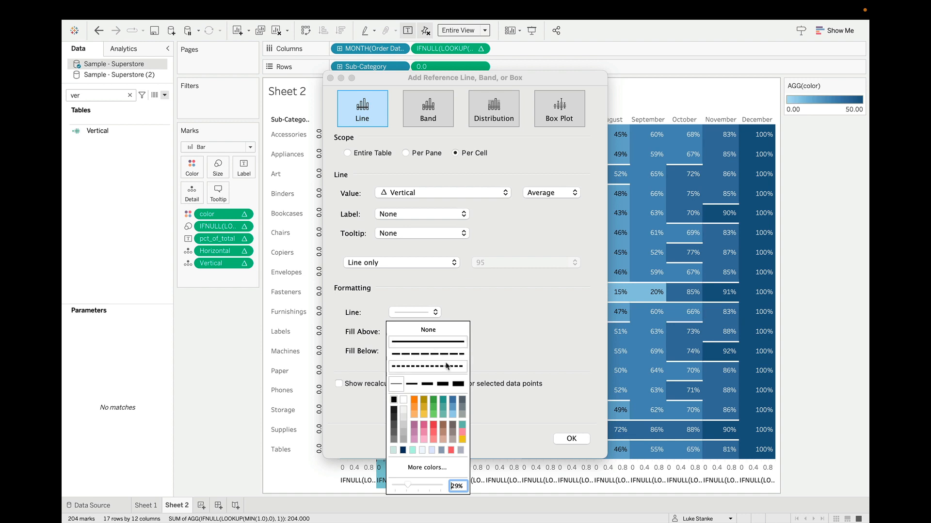
left_click(459, 384)
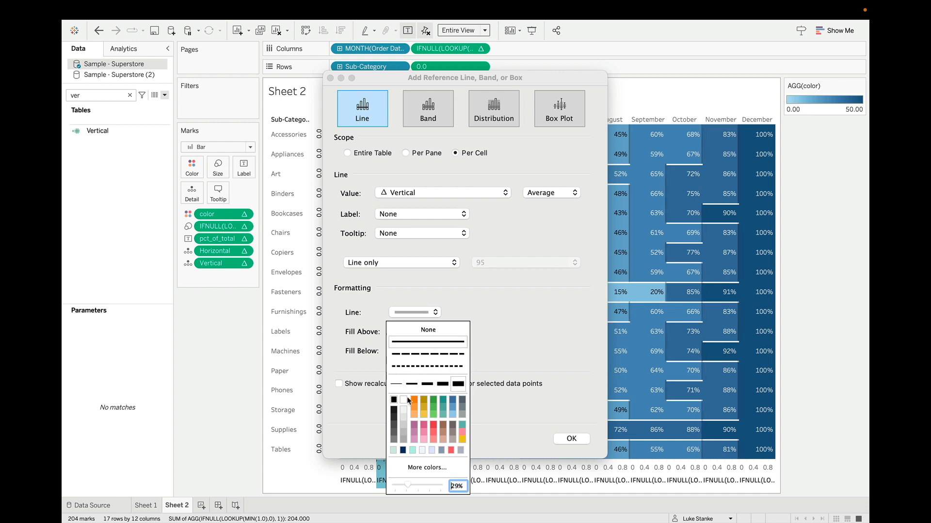
left_click(404, 400)
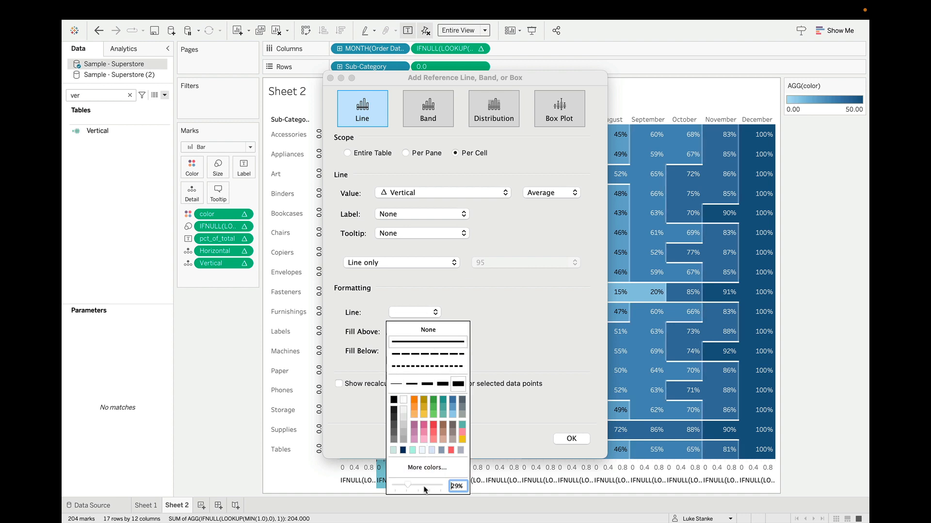
left_click_drag(411, 488, 442, 487)
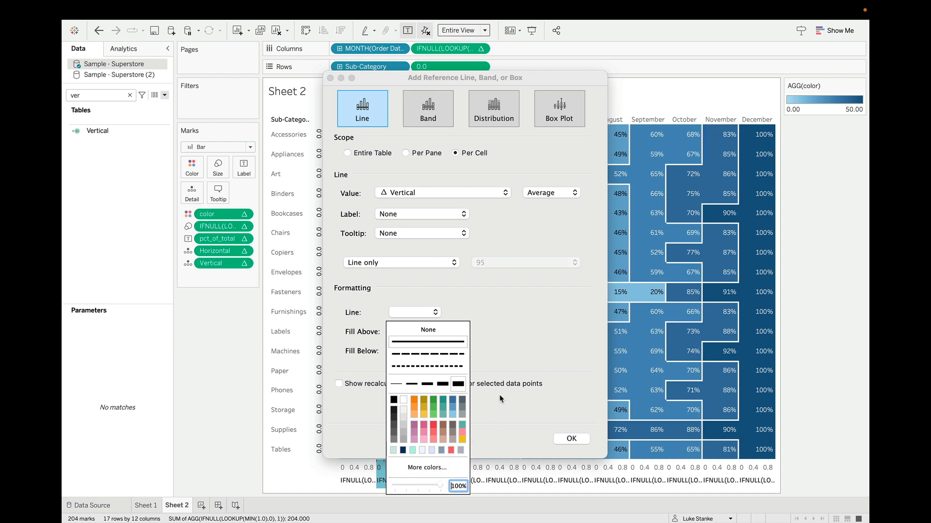
left_click(504, 358)
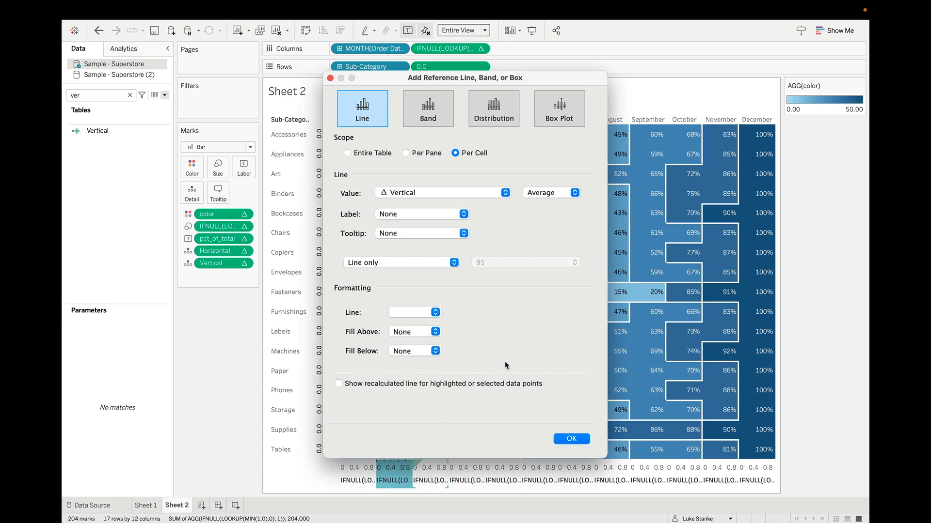
- Close the reference line settings and hide the headers of both the IFNULL(LOOKUP(MIN(1.0),0), 1) column axis and the 0.0 row axis
left_click(571, 439)
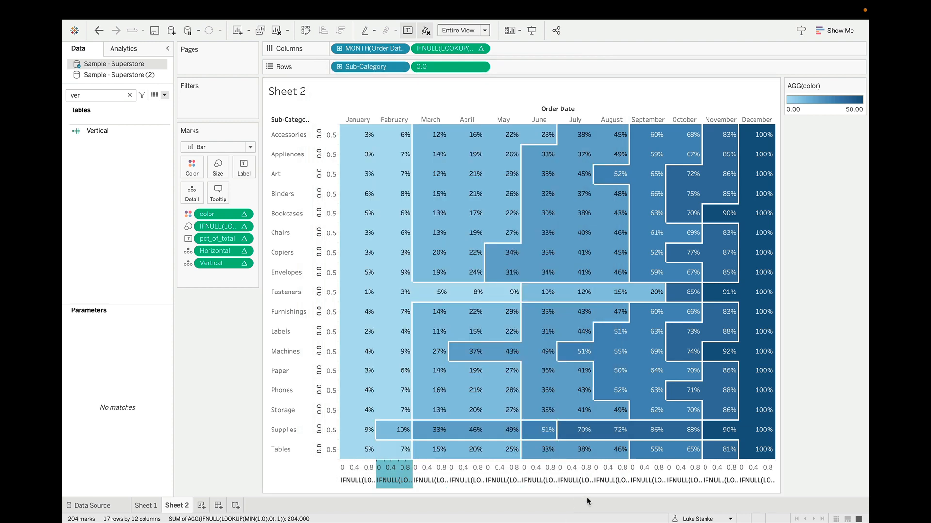
right_click(384, 468)
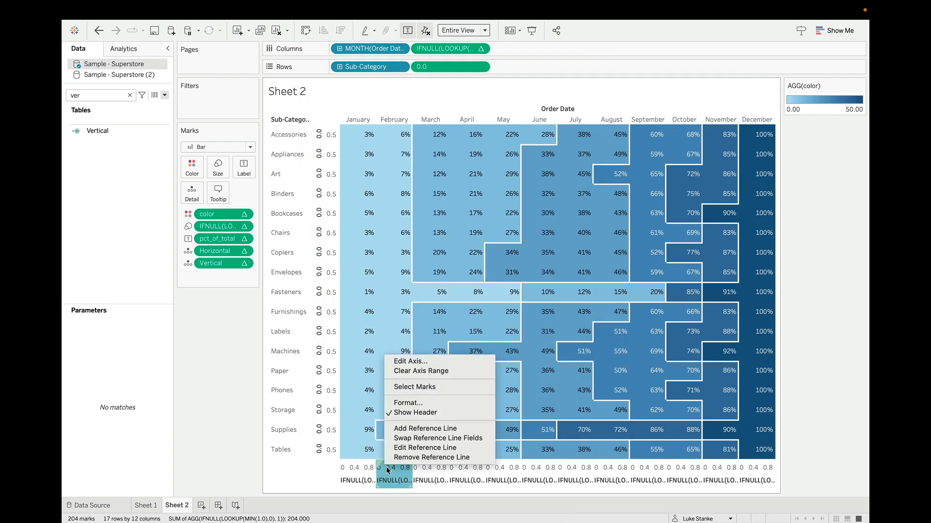
left_click(400, 413)
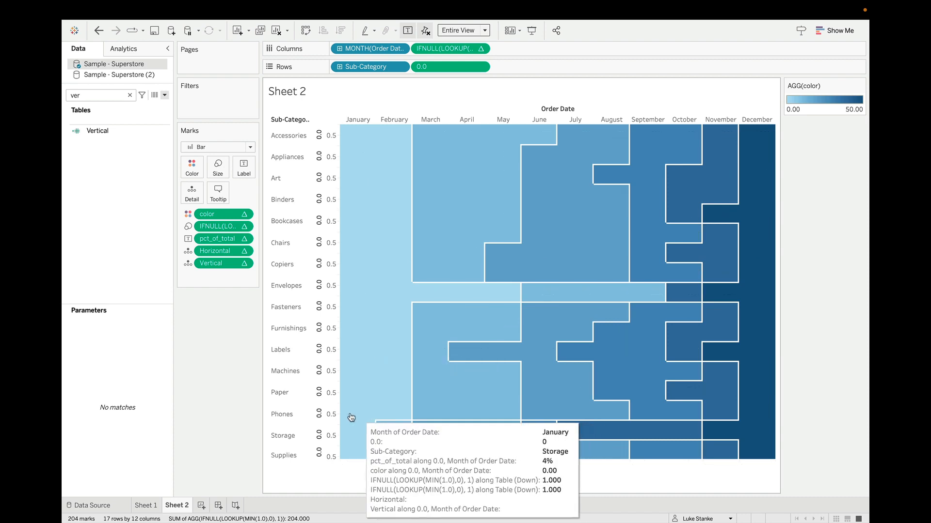
right_click(328, 412)
left_click(332, 398)
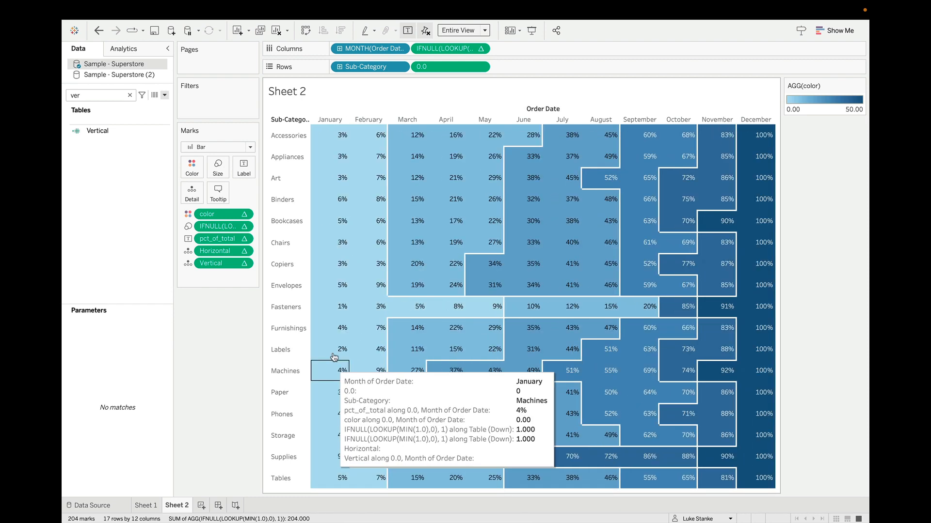
- Hide the Order Date field label above the months and the Sub-Category field label above the rows
right_click(438, 108)
left_click(446, 122)
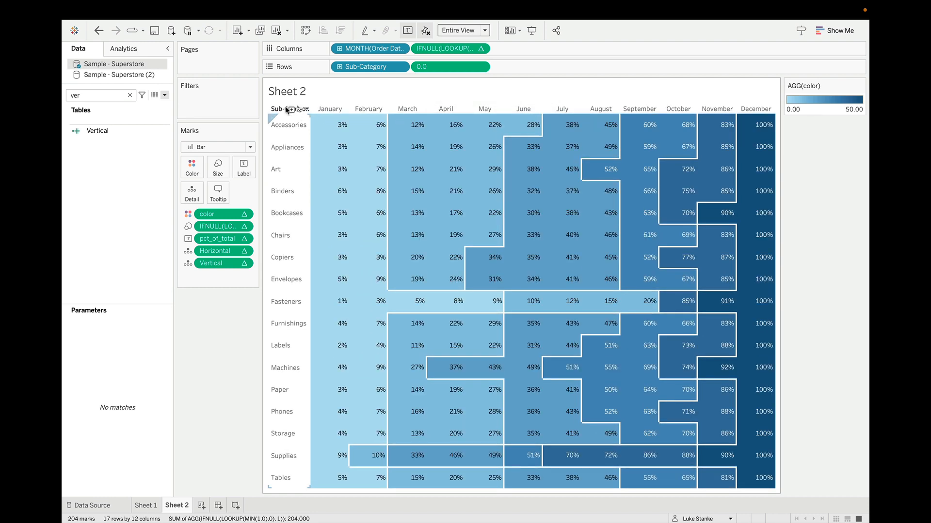
right_click(281, 109)
left_click(316, 205)
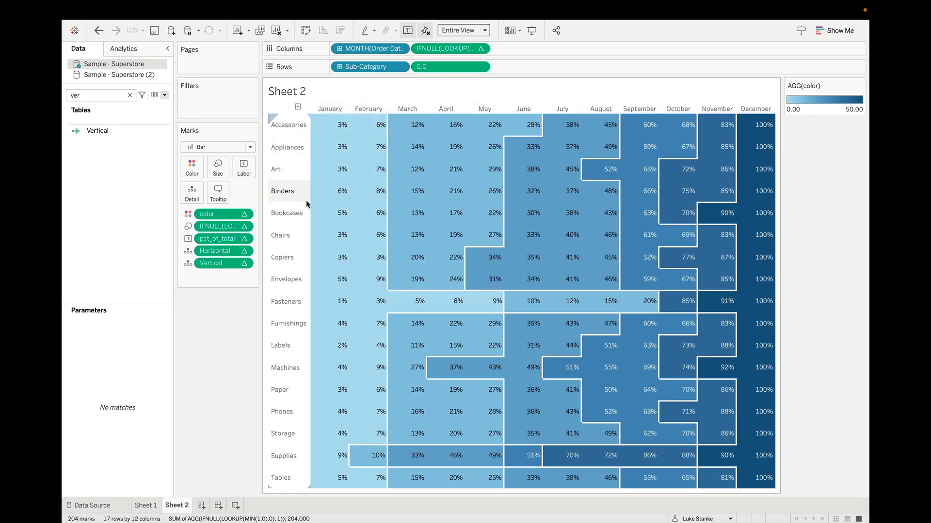